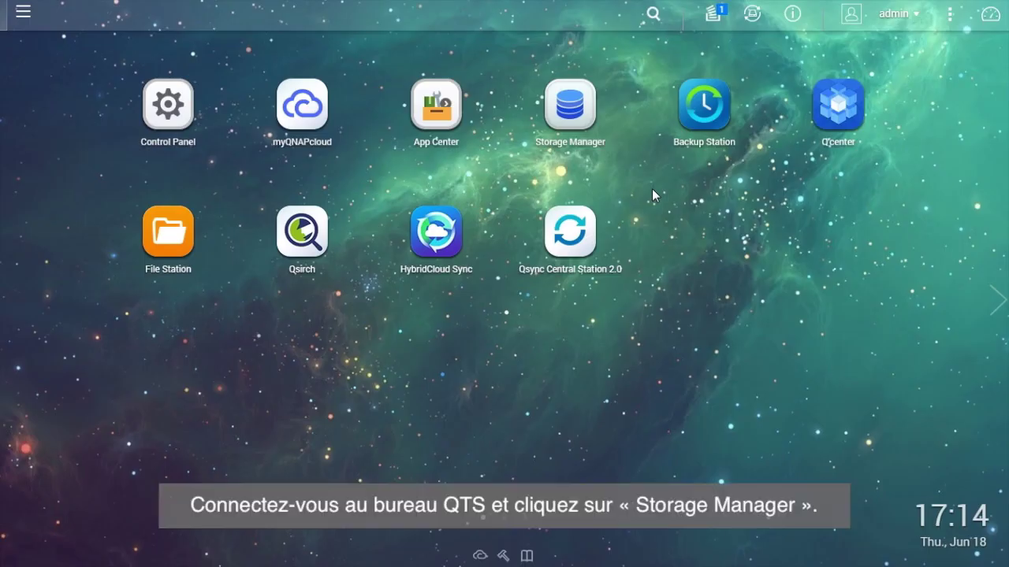
Launch Storage Manager from its icon on the QTS desktop.
{"action": "left_click", "coordinate": [583, 124]}
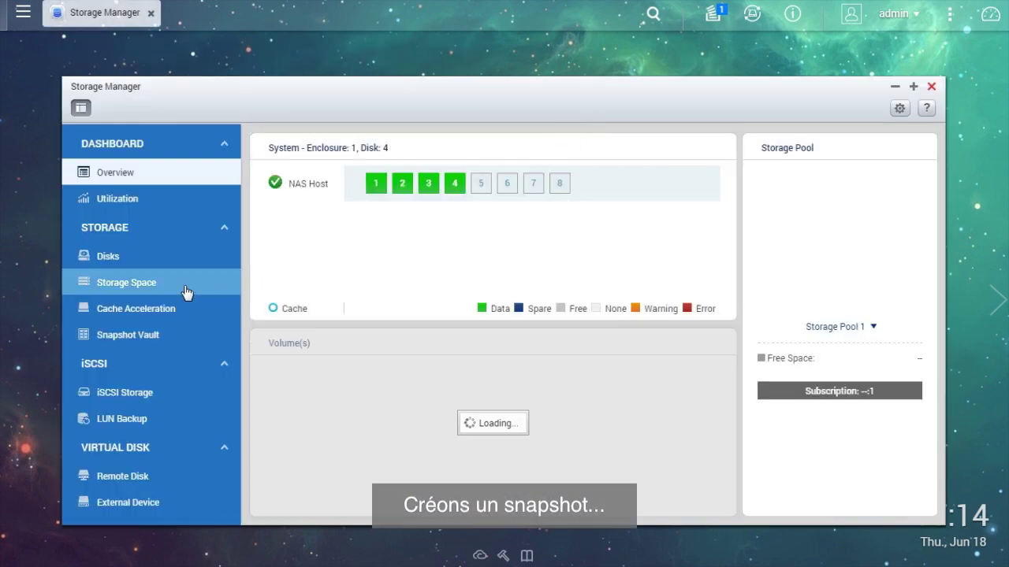
Select the DataVol2 volume under Storage Pool 2 in Storage Space.
{"action": "left_click", "coordinate": [186, 292]}
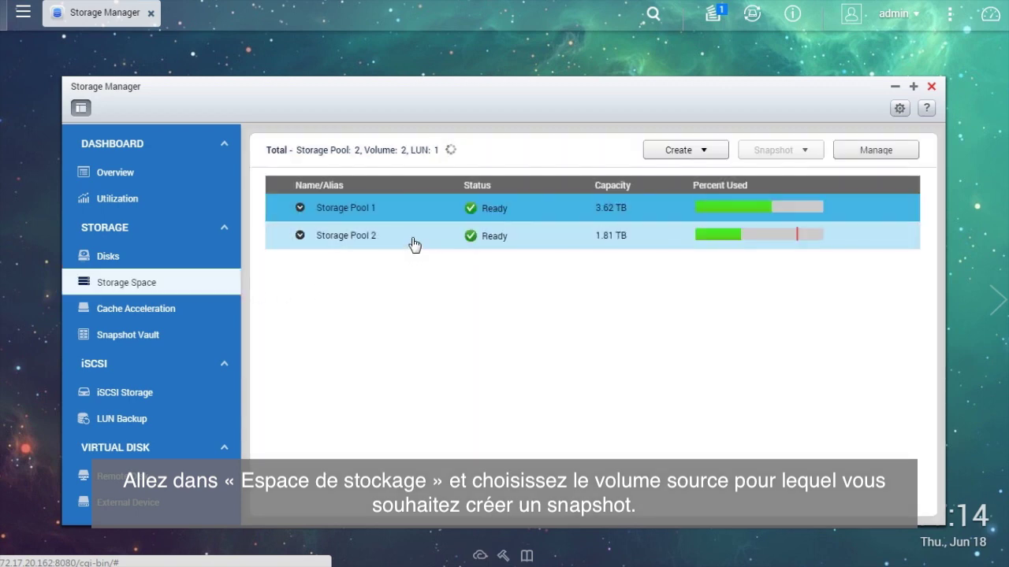
{"action": "left_click", "coordinate": [414, 244]}
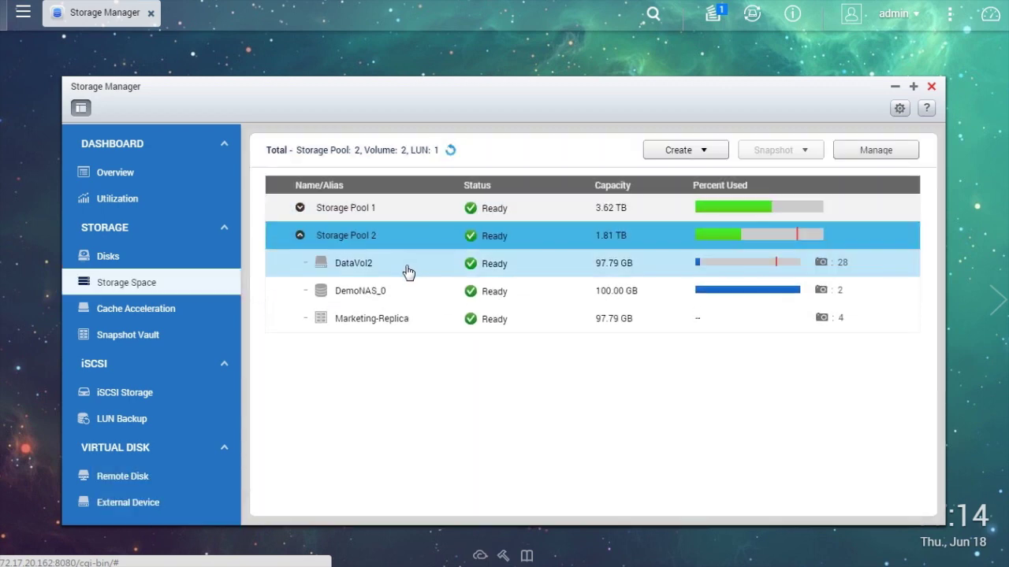
{"action": "left_click", "coordinate": [408, 271]}
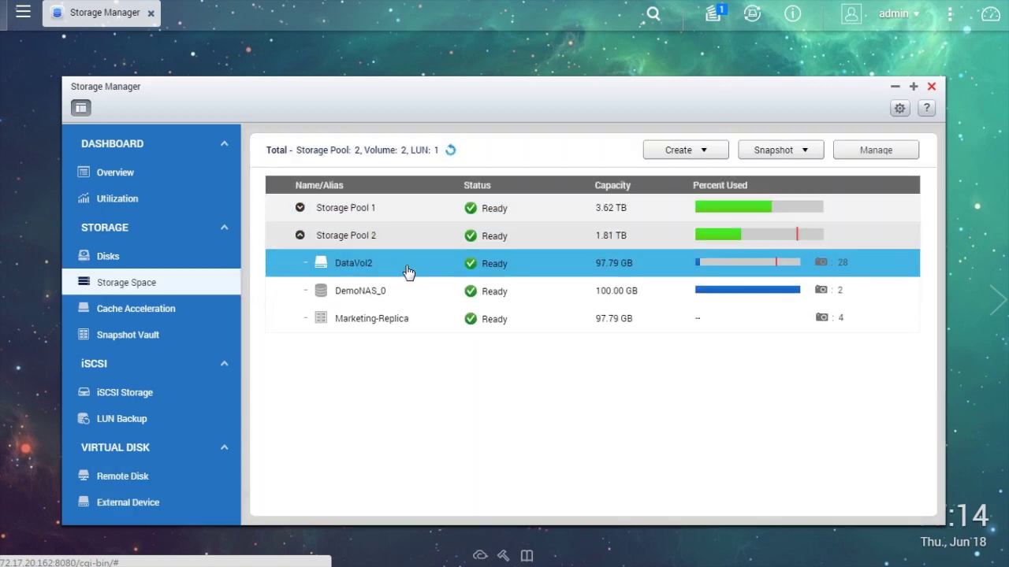
Take snapshot snap6 of DataVol2, kept for 3 days, and confirm the notice.
{"action": "left_click", "coordinate": [817, 151]}
{"action": "left_click", "coordinate": [845, 175]}
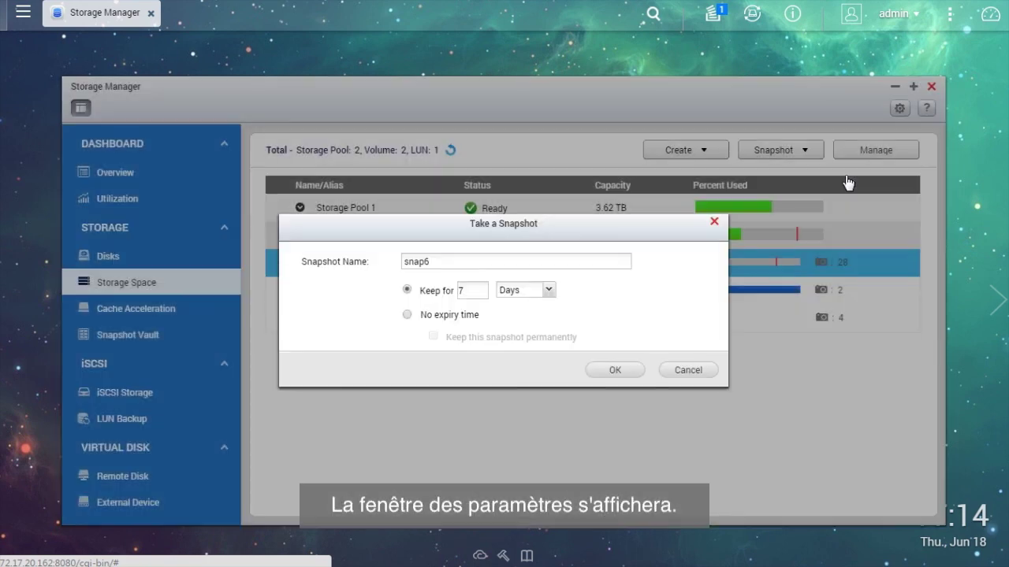
{"action": "left_click", "coordinate": [575, 260]}
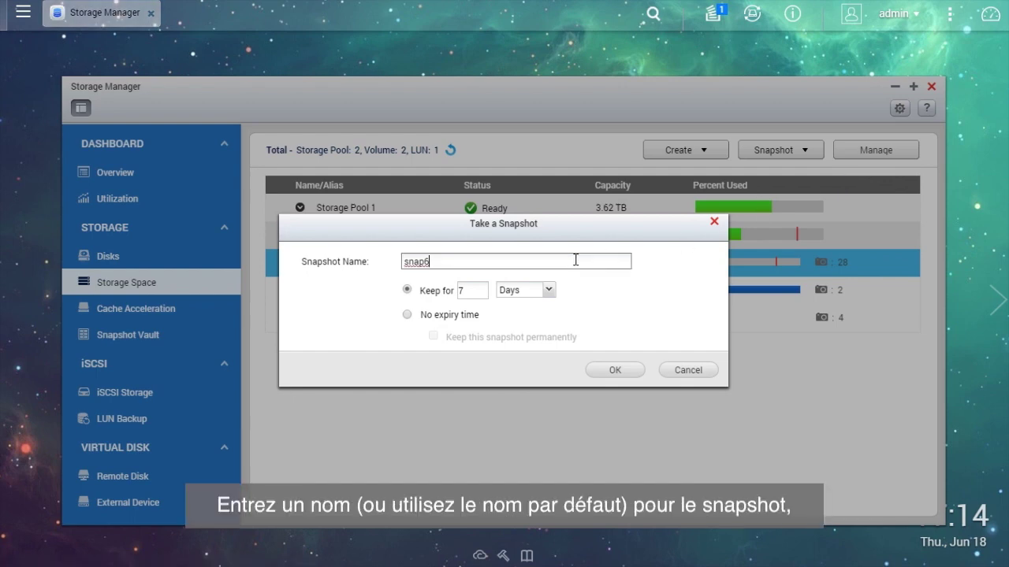
{"action": "left_click", "coordinate": [483, 293]}
{"action": "type", "text": "3"}
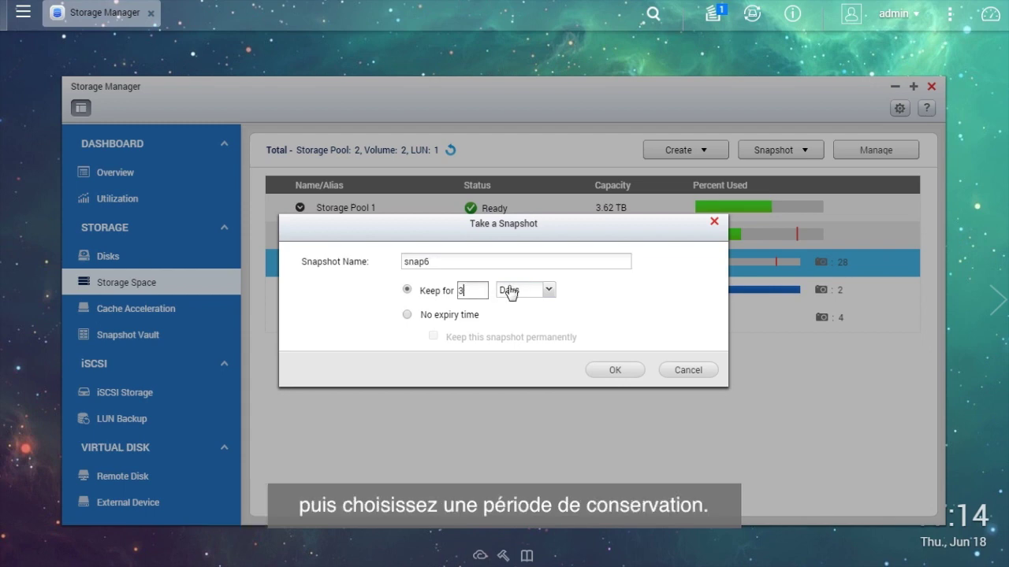
{"action": "left_click", "coordinate": [635, 372]}
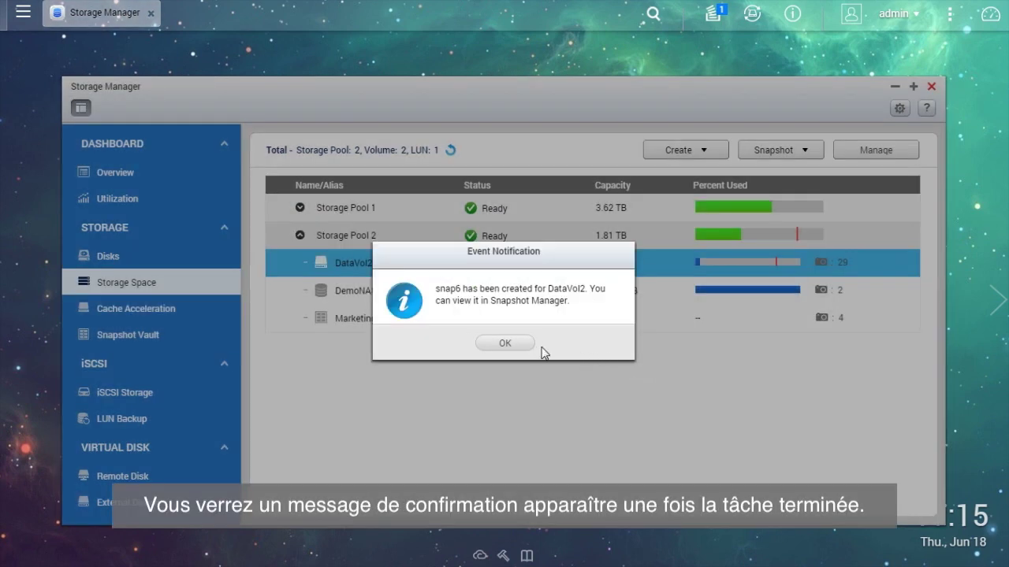
{"action": "left_click", "coordinate": [526, 347]}
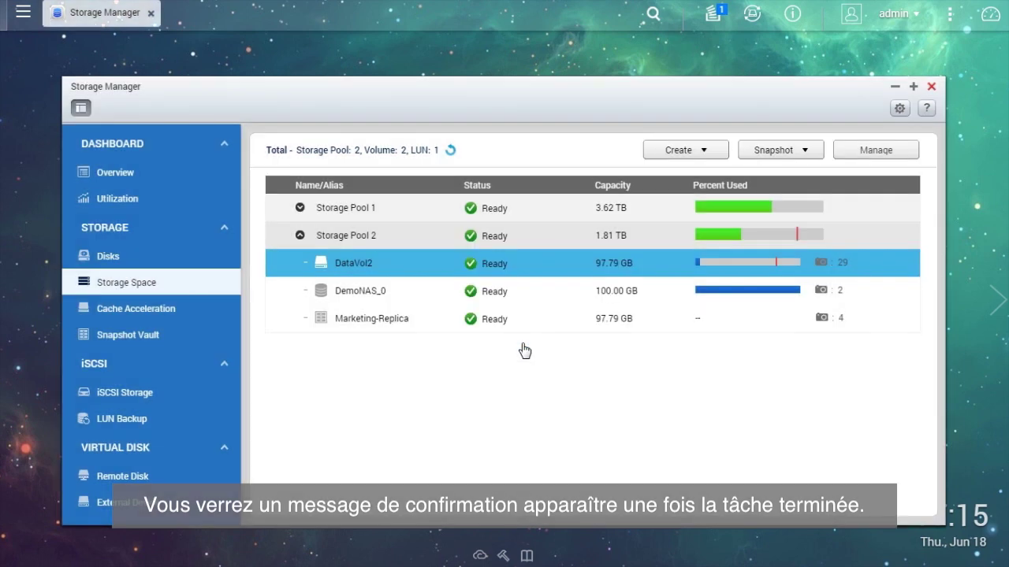
{"action": "left_click", "coordinate": [803, 148]}
Open DataVol2's Snapshot Manager, check snap6's detailed info, then return to its folder view.
{"action": "left_click", "coordinate": [804, 207]}
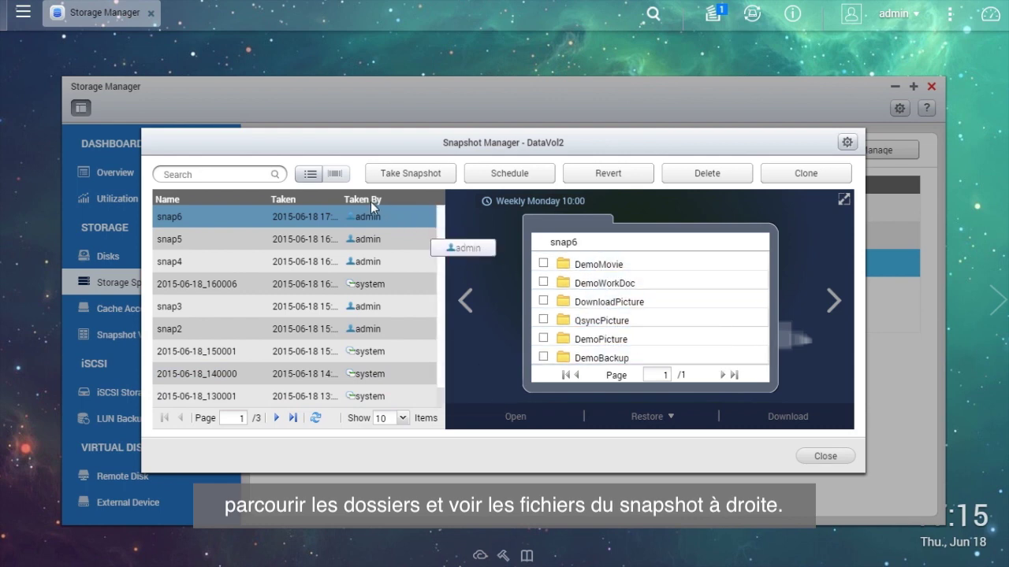
{"action": "left_click", "coordinate": [309, 174]}
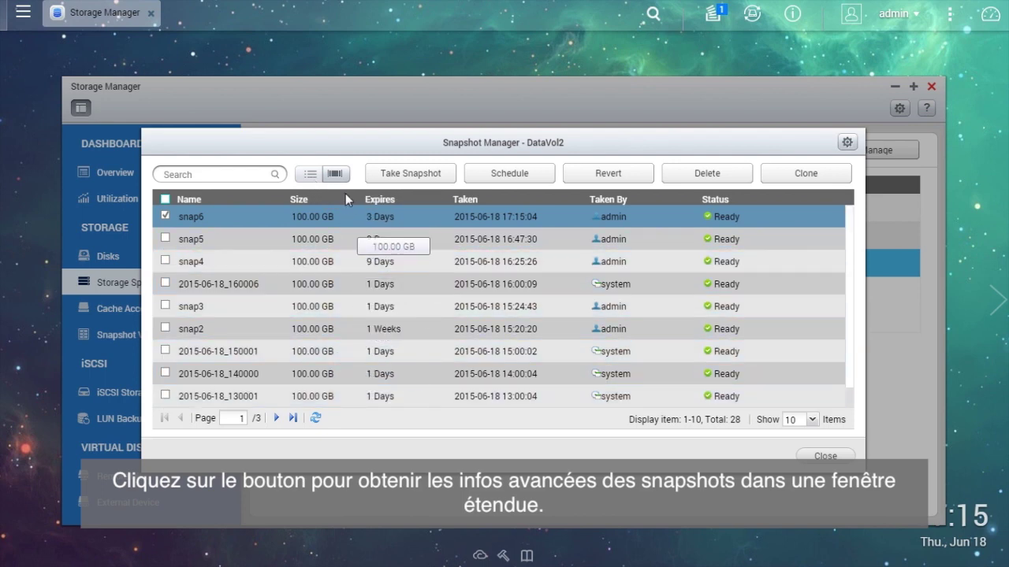
{"action": "left_click", "coordinate": [334, 174]}
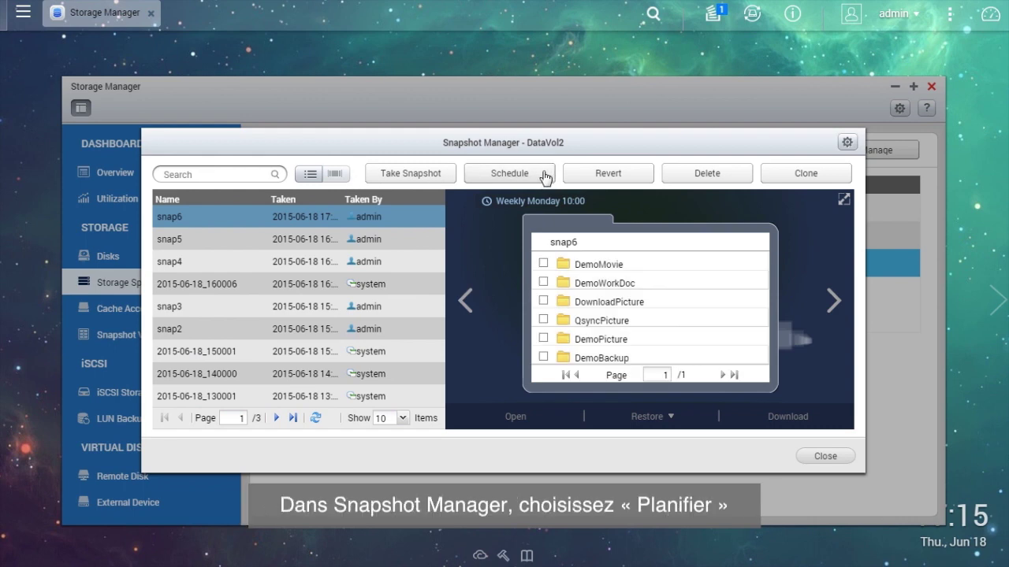
Enable an hourly DataVol2 snapshot schedule keeping snapshots for 2 days.
{"action": "left_click", "coordinate": [545, 176]}
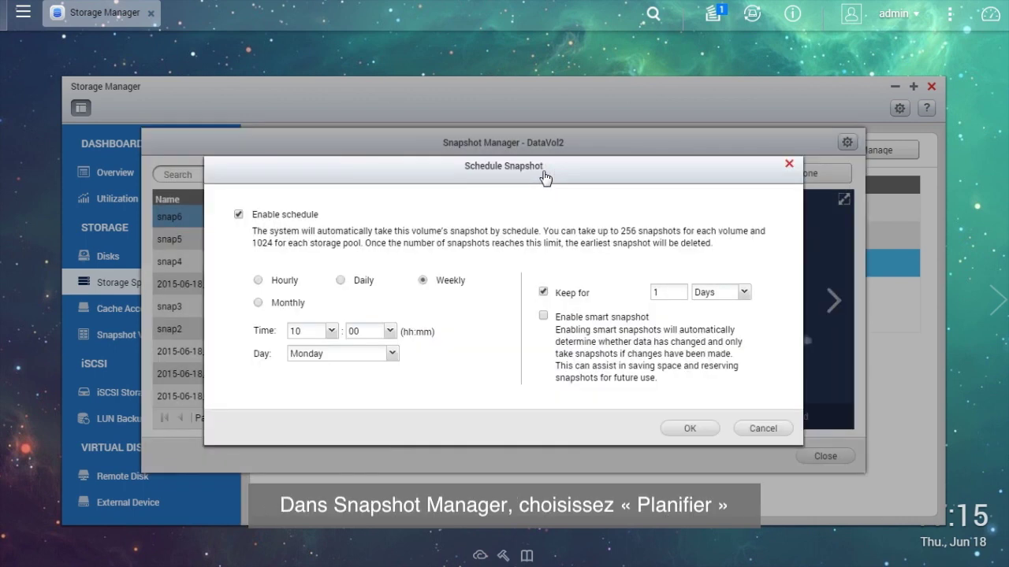
{"action": "left_click", "coordinate": [239, 215]}
{"action": "left_click", "coordinate": [239, 215]}
{"action": "left_click", "coordinate": [258, 281]}
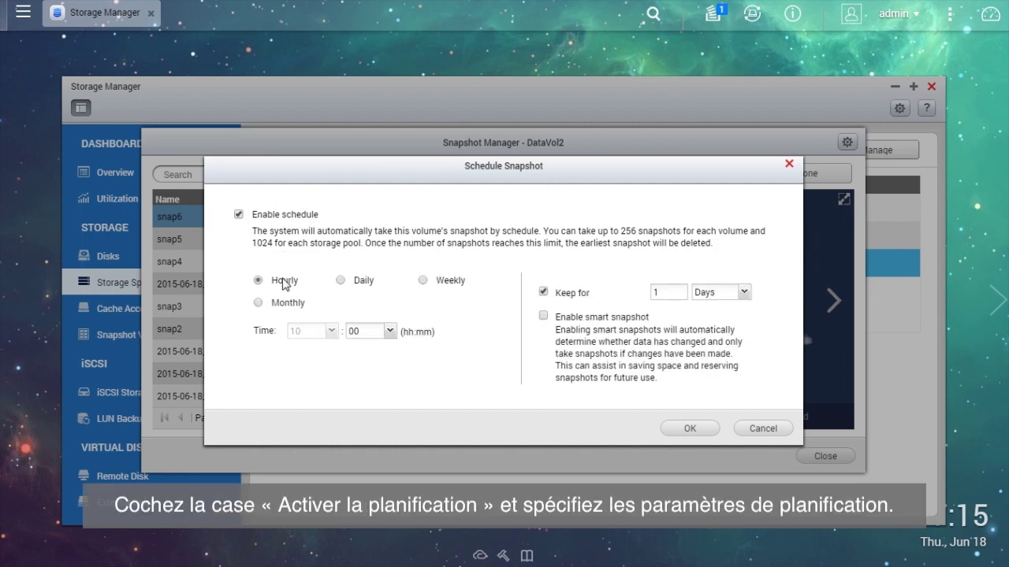
{"action": "left_click", "coordinate": [663, 291]}
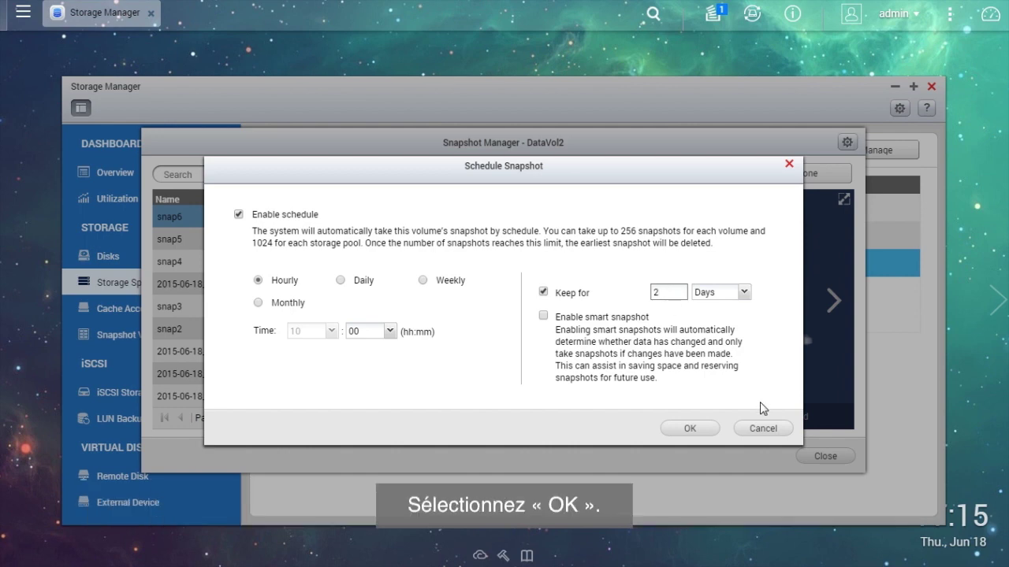
{"action": "left_click", "coordinate": [693, 429]}
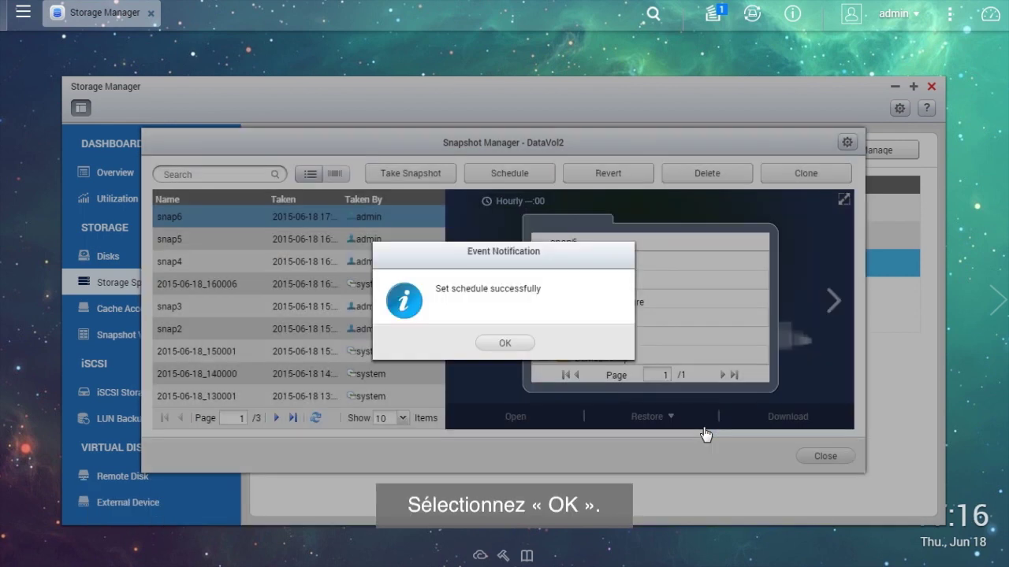
{"action": "left_click", "coordinate": [531, 348]}
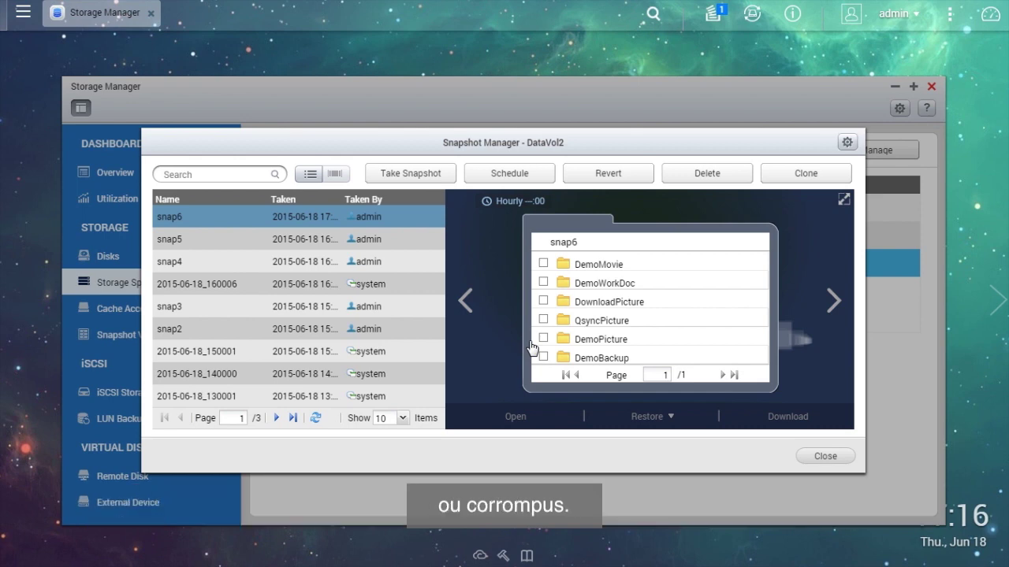
Restore the DemoMovie folder from snap6 to its original location, overwriting current files.
{"action": "left_click", "coordinate": [636, 271]}
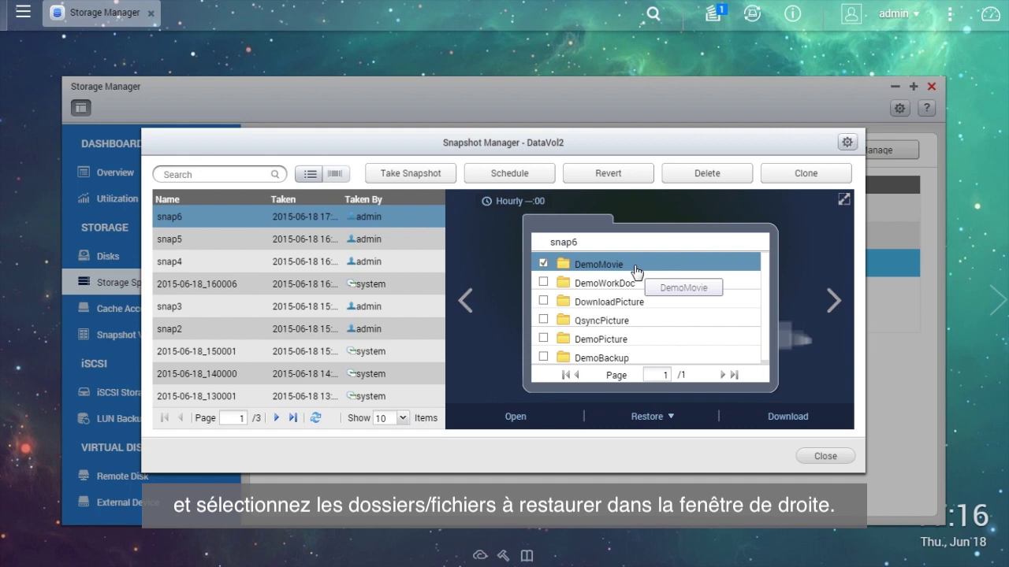
{"action": "left_click", "coordinate": [673, 419]}
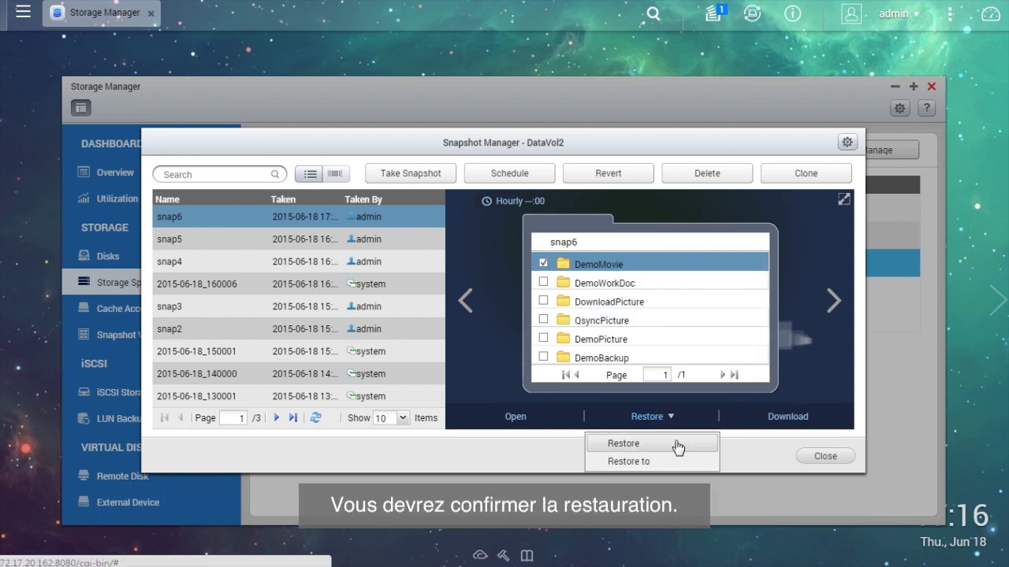
{"action": "left_click", "coordinate": [678, 446]}
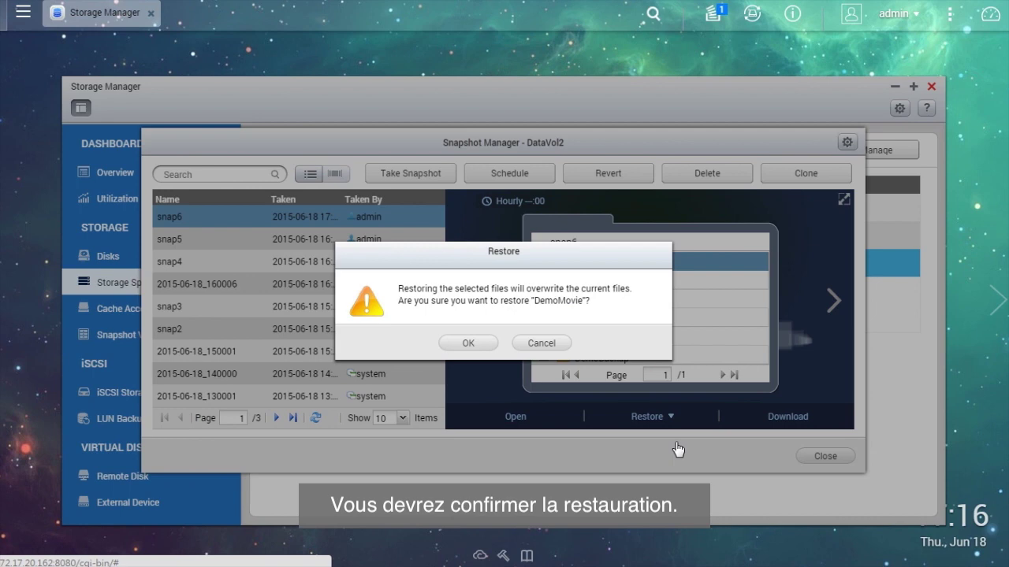
{"action": "left_click", "coordinate": [468, 343]}
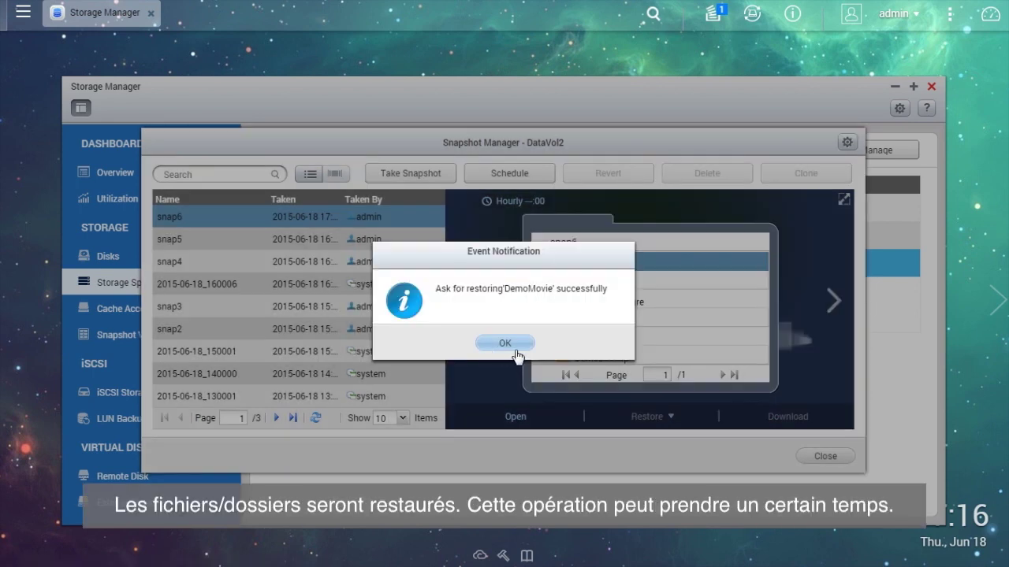
{"action": "left_click", "coordinate": [521, 344]}
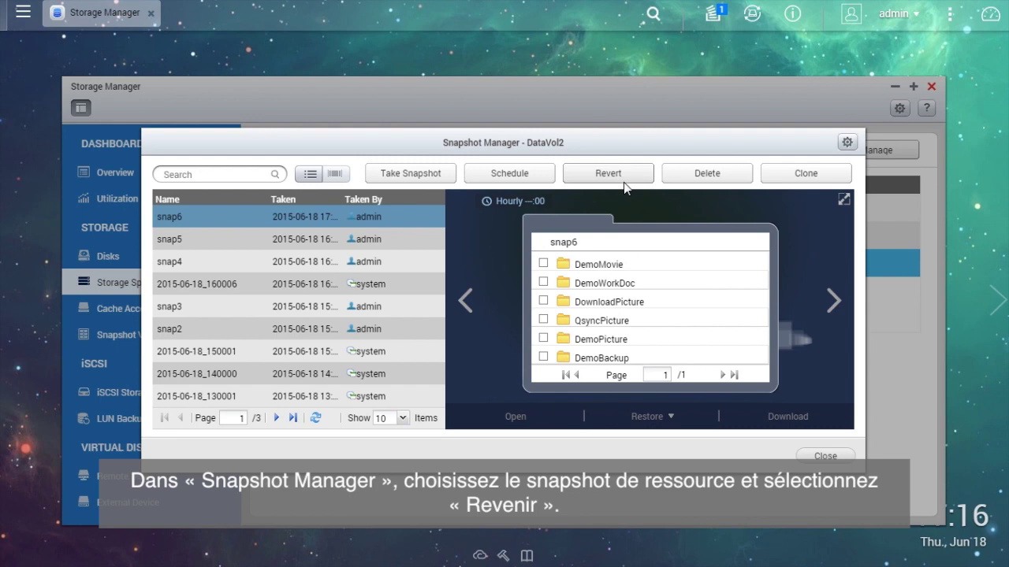
Revert DataVol2 to snap6, discarding later changes, and dismiss the success notice.
{"action": "left_click", "coordinate": [624, 178]}
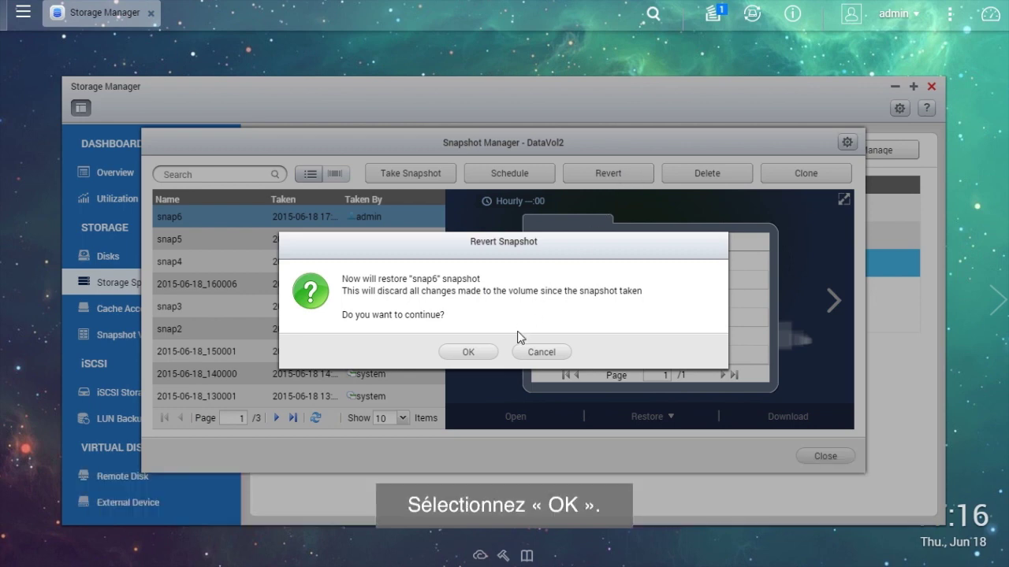
{"action": "left_click", "coordinate": [468, 352]}
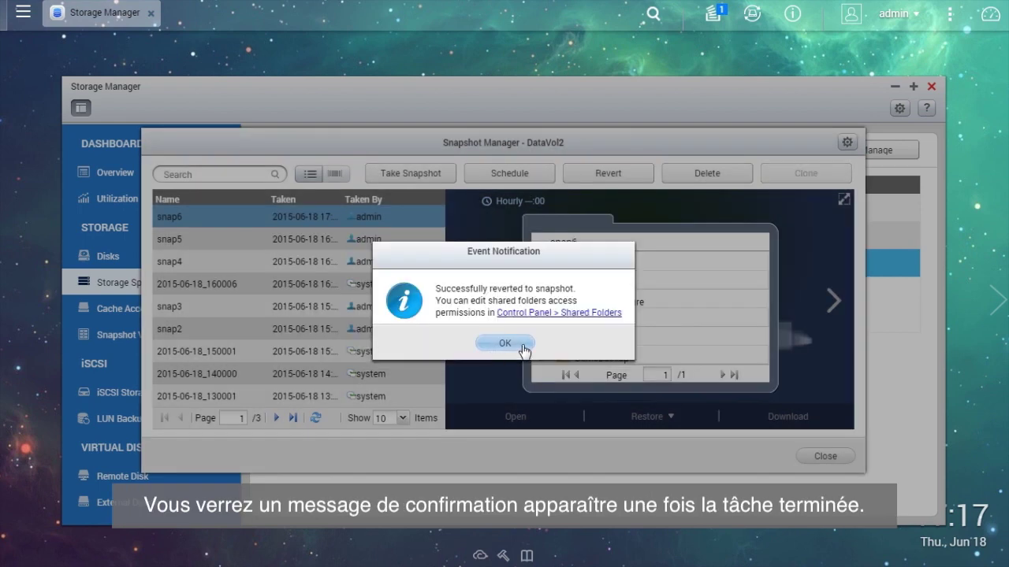
{"action": "left_click", "coordinate": [521, 345]}
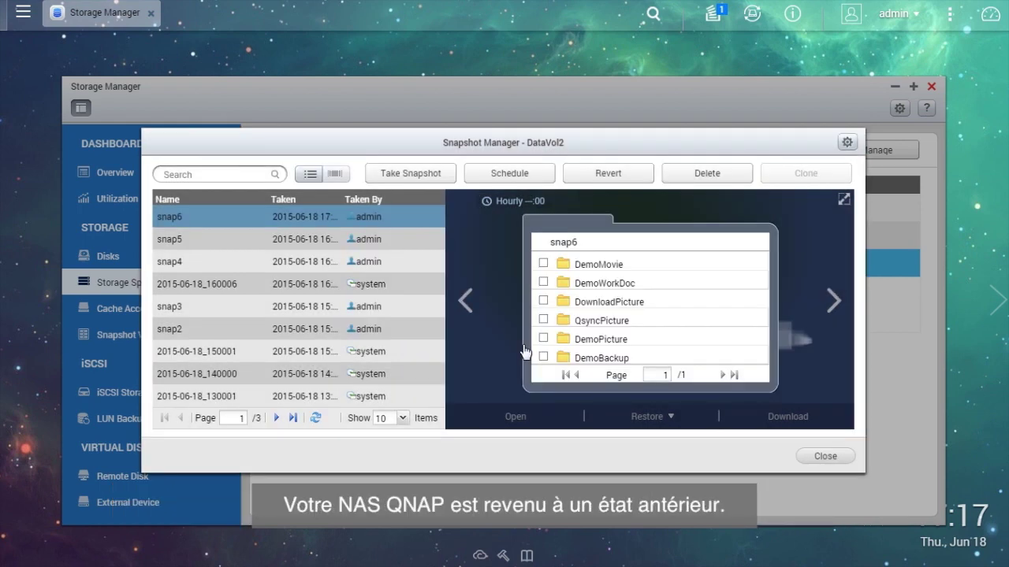
Reopen Storage Manager, reselect DataVol2 in Storage Pool 2, and choose Snapshot Replica.
{"action": "left_click", "coordinate": [827, 457]}
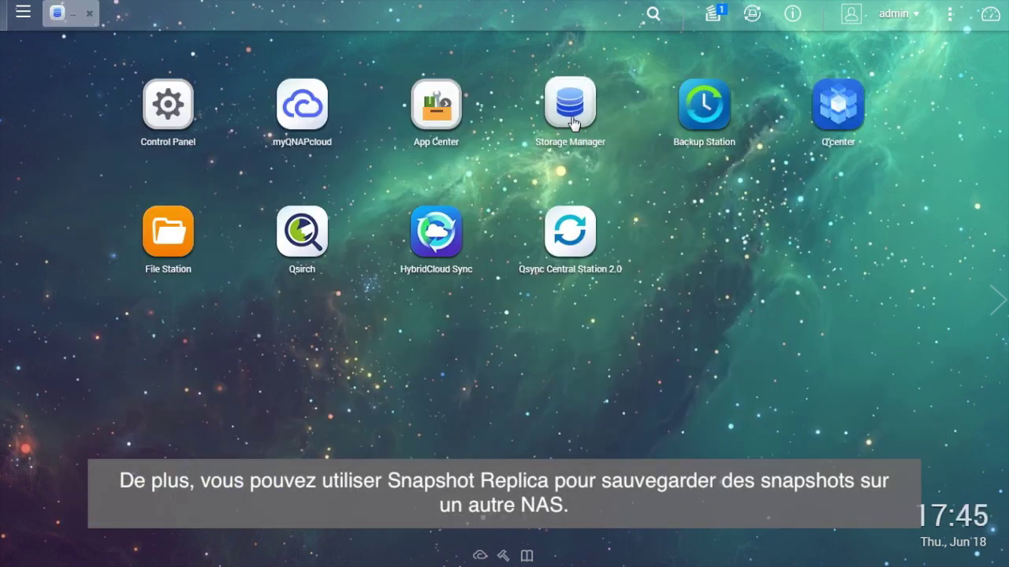
{"action": "left_click", "coordinate": [572, 124]}
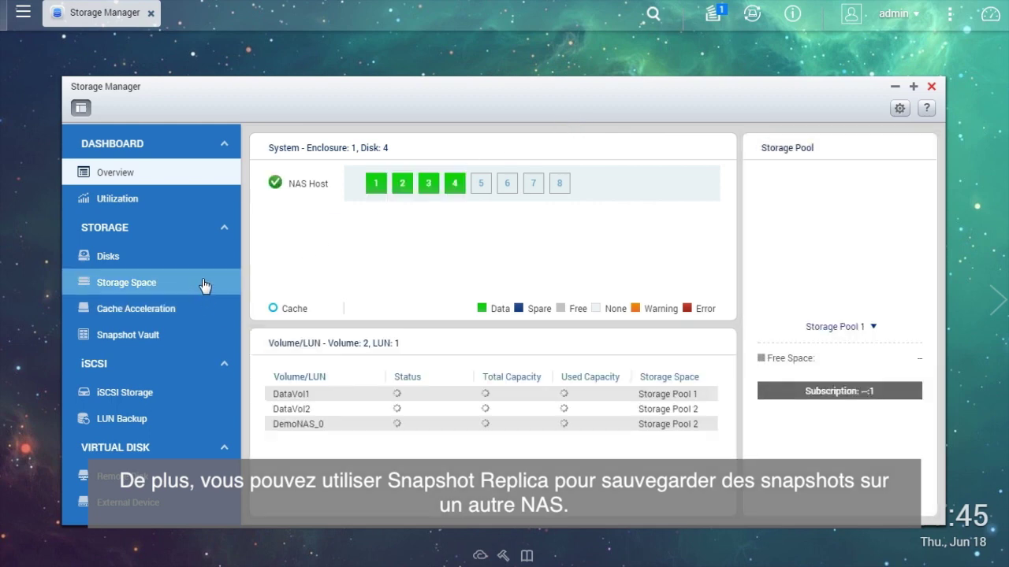
{"action": "left_click", "coordinate": [203, 285]}
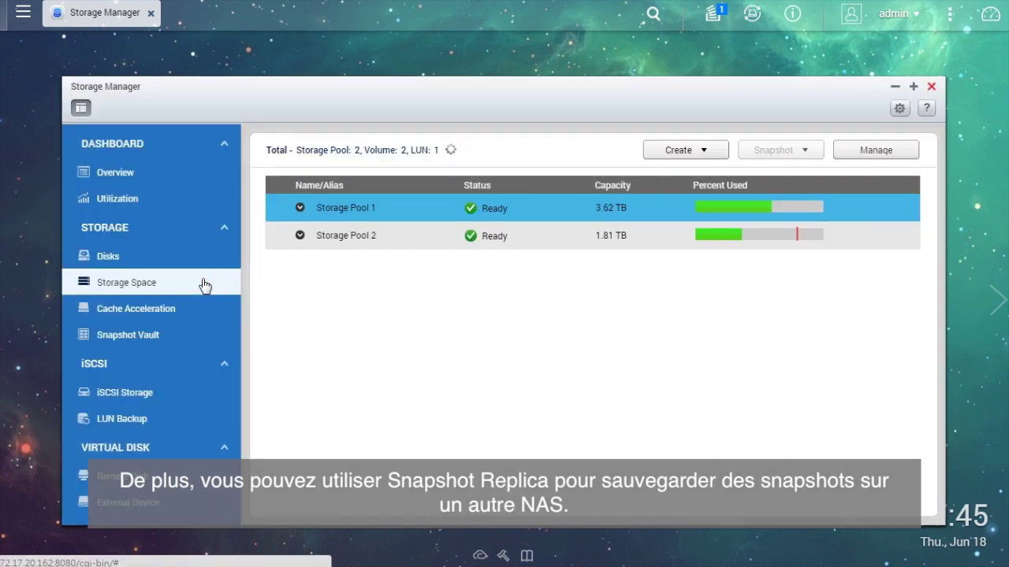
{"action": "left_click", "coordinate": [403, 237]}
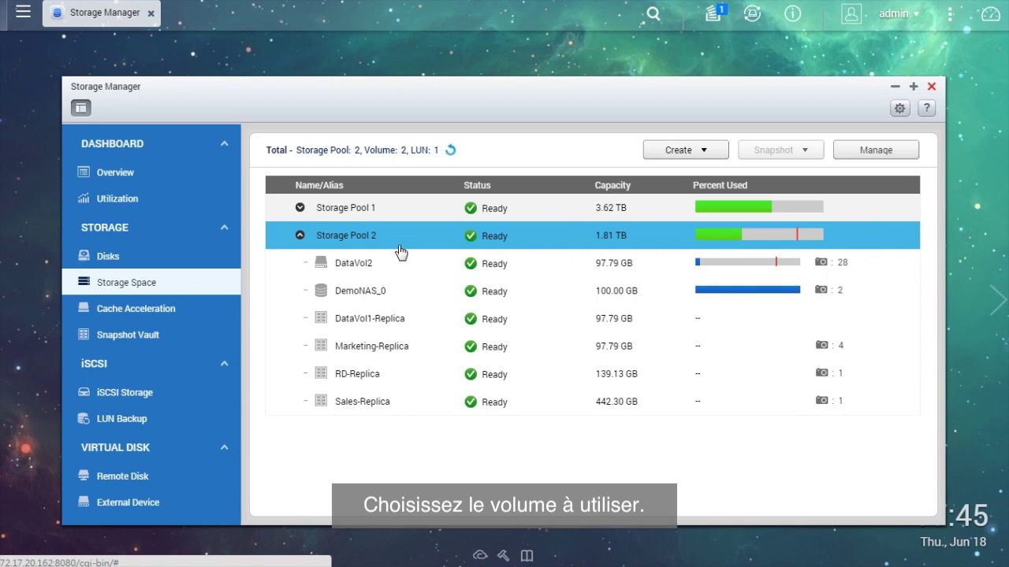
{"action": "left_click", "coordinate": [433, 270]}
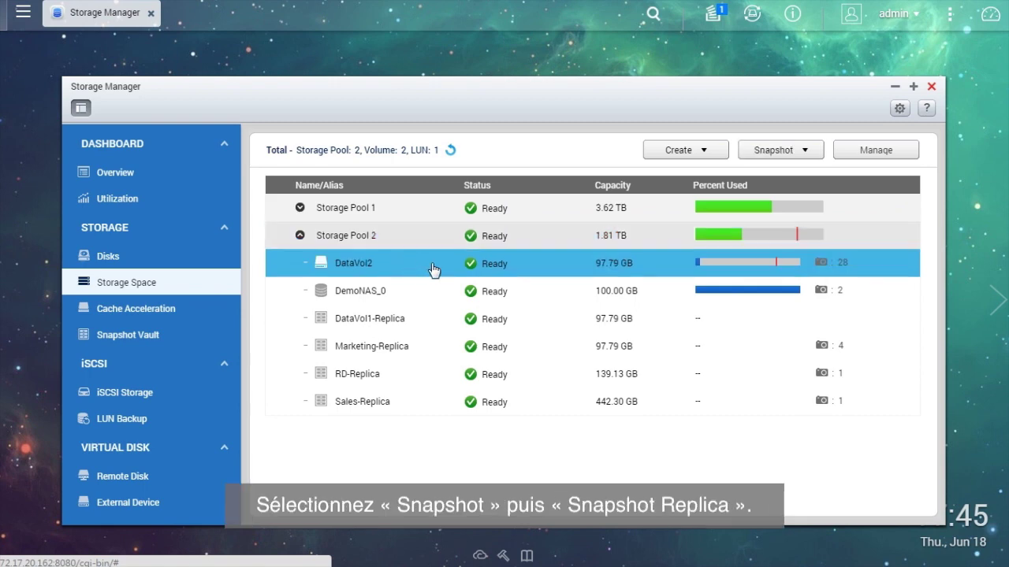
{"action": "left_click", "coordinate": [817, 153]}
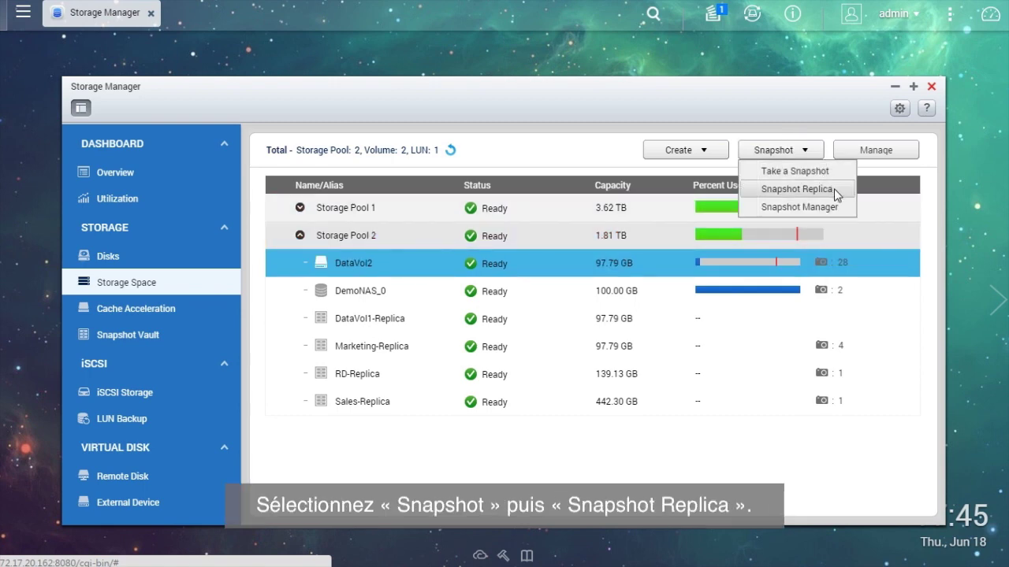
{"action": "left_click", "coordinate": [834, 189]}
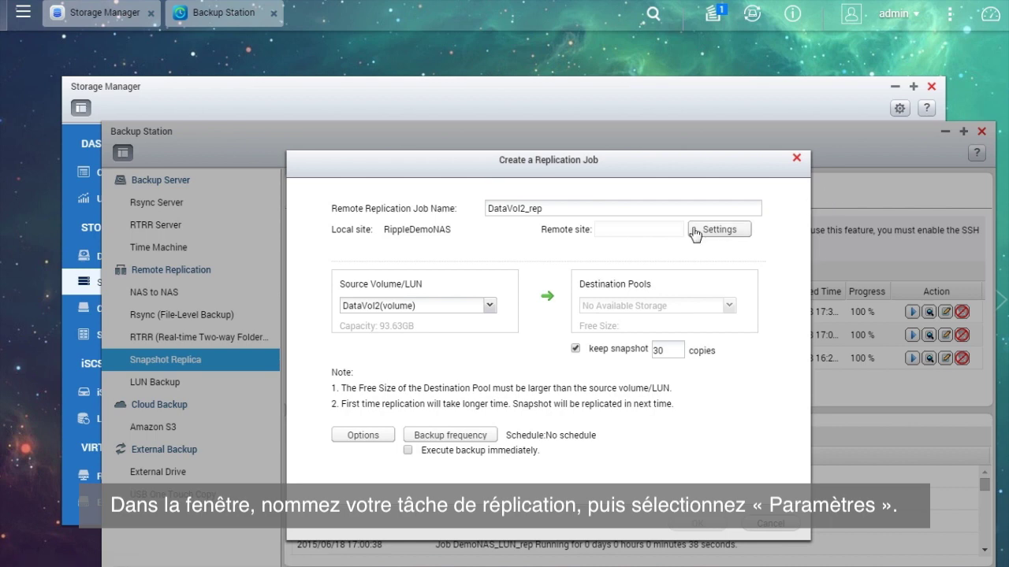
Set the remote site to 172.17.32.95 with its password and pass the connection test.
{"action": "left_click", "coordinate": [608, 209]}
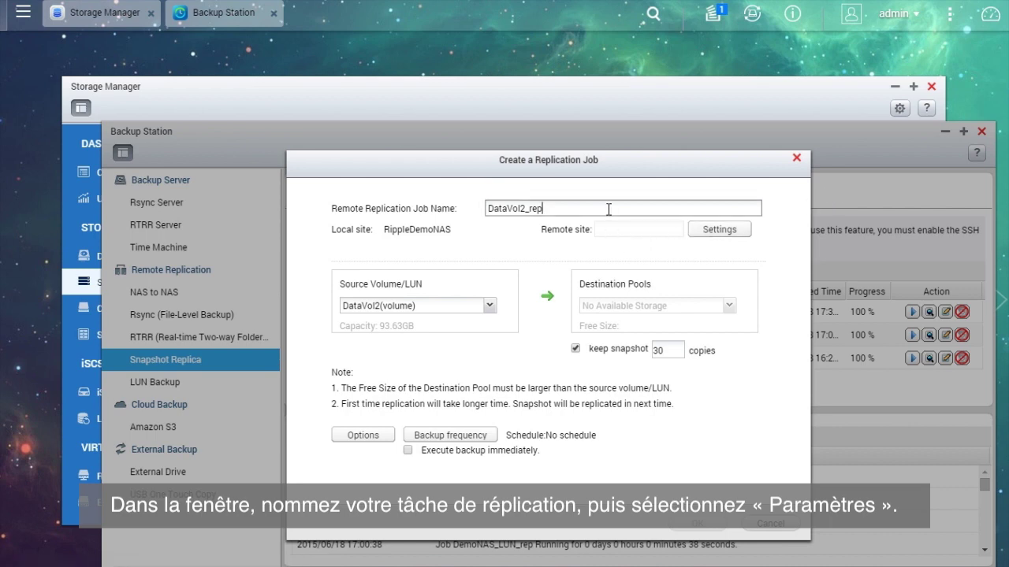
{"action": "left_click", "coordinate": [701, 234]}
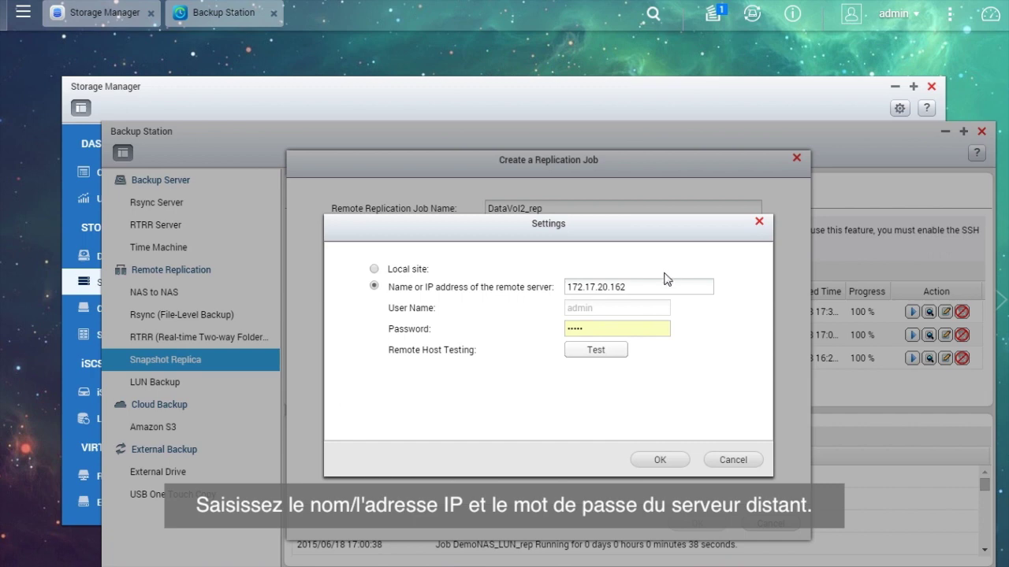
{"action": "left_click_drag", "start_coordinate": [649, 287], "coordinate": [555, 301]}
{"action": "type", "text": "172.17.32.95"}
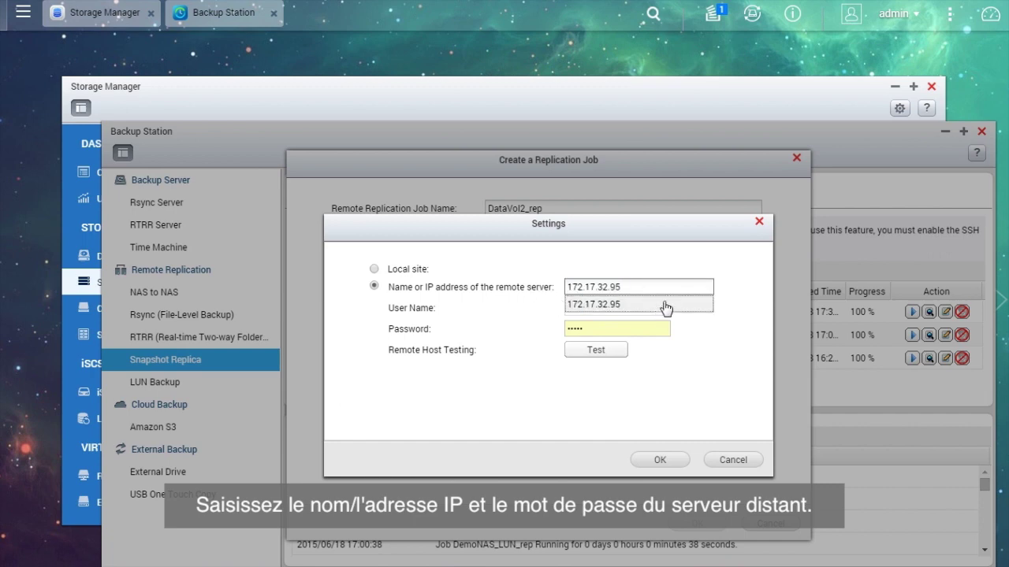
{"action": "left_click", "coordinate": [662, 328]}
{"action": "type", "text": "admi"}
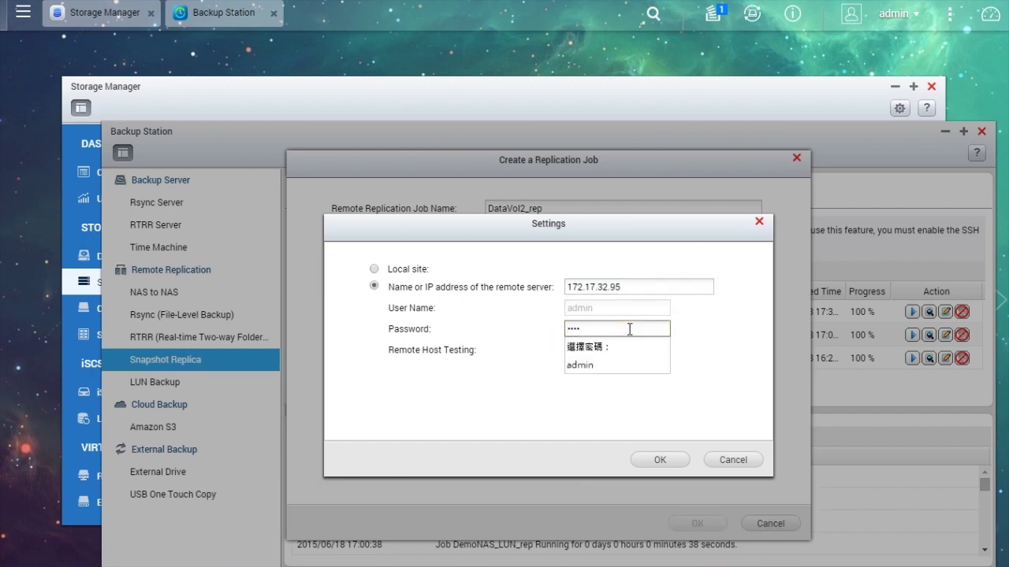
{"action": "type", "text": "n"}
{"action": "left_click", "coordinate": [736, 348]}
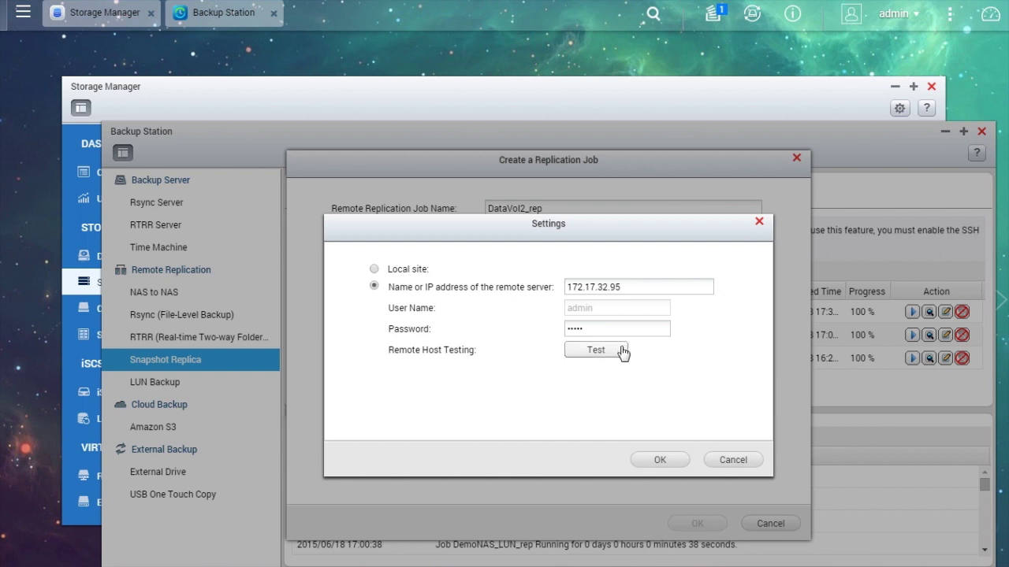
{"action": "left_click", "coordinate": [621, 352]}
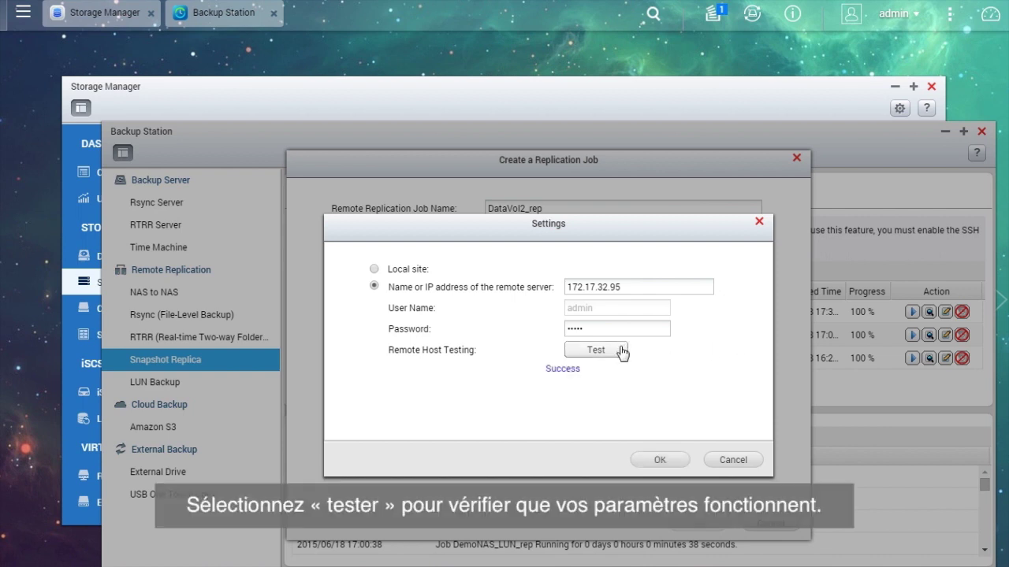
{"action": "left_click", "coordinate": [668, 461]}
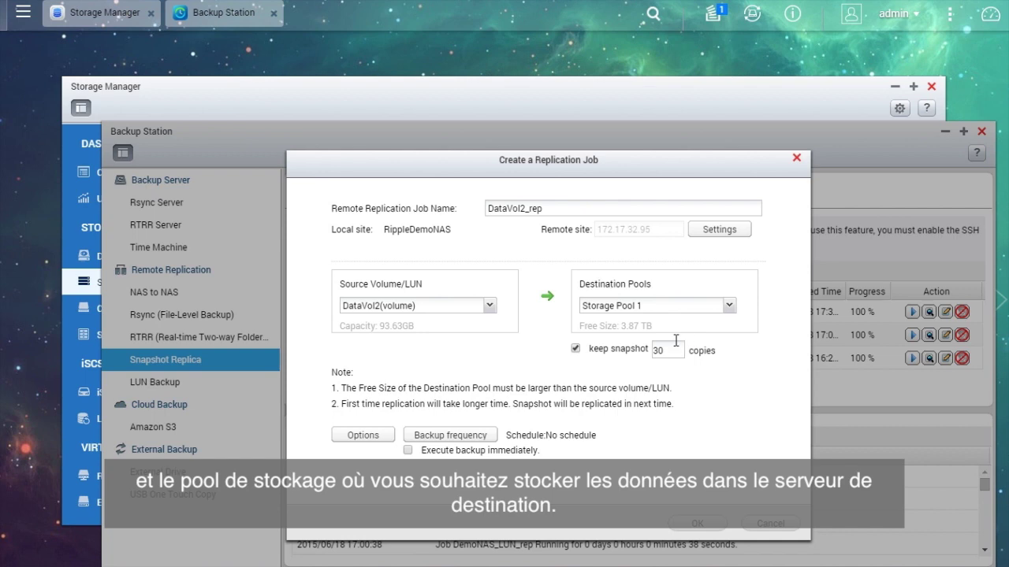
Keep 3 snapshot copies, leave options and schedule unchanged, and create the DataVol2_rep job.
{"action": "left_click_drag", "start_coordinate": [670, 350], "coordinate": [648, 351]}
{"action": "type", "text": "3"}
{"action": "left_click", "coordinate": [392, 436]}
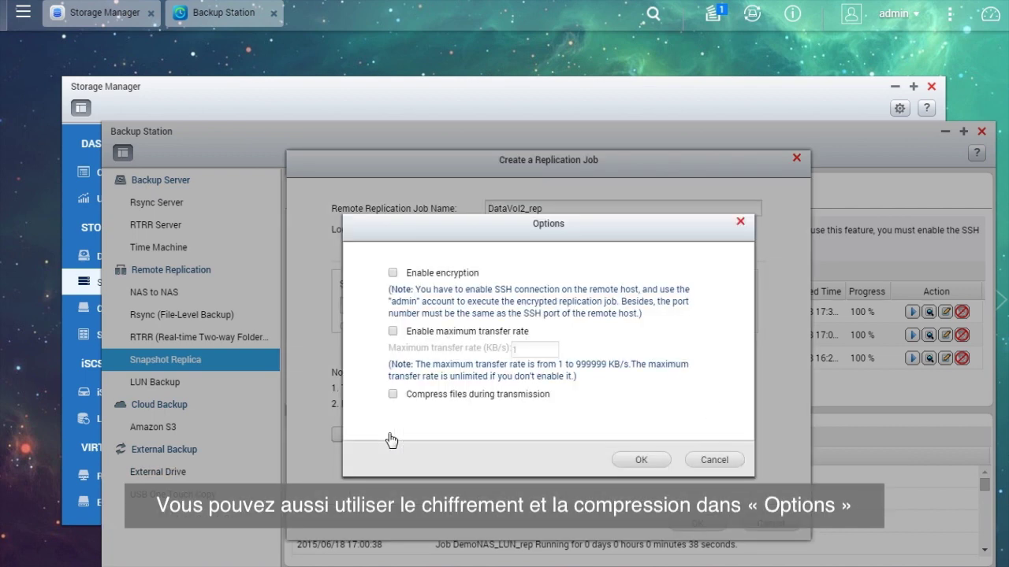
{"action": "left_click", "coordinate": [641, 460]}
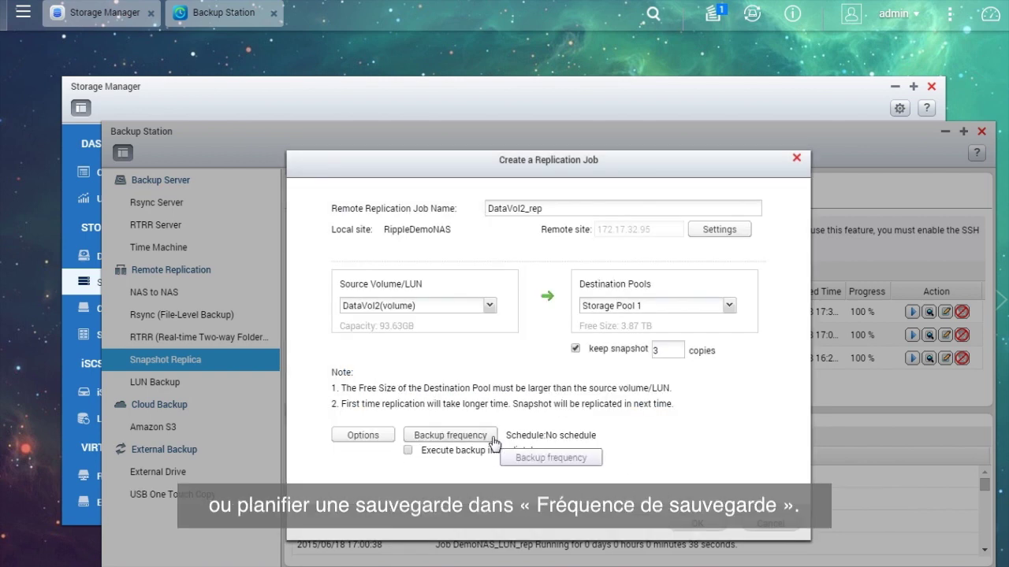
{"action": "left_click", "coordinate": [490, 437]}
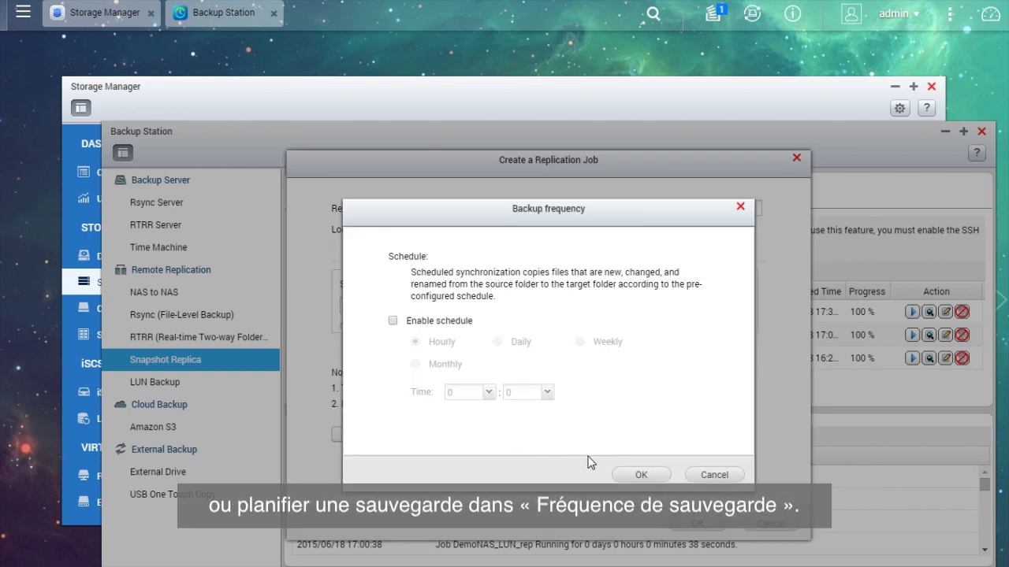
{"action": "left_click", "coordinate": [641, 475]}
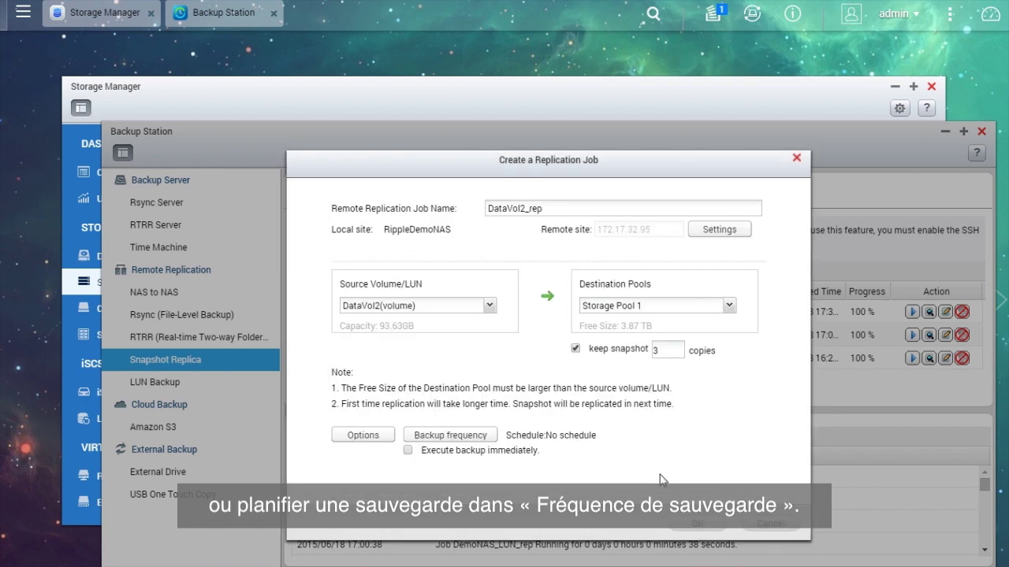
{"action": "left_click", "coordinate": [710, 526]}
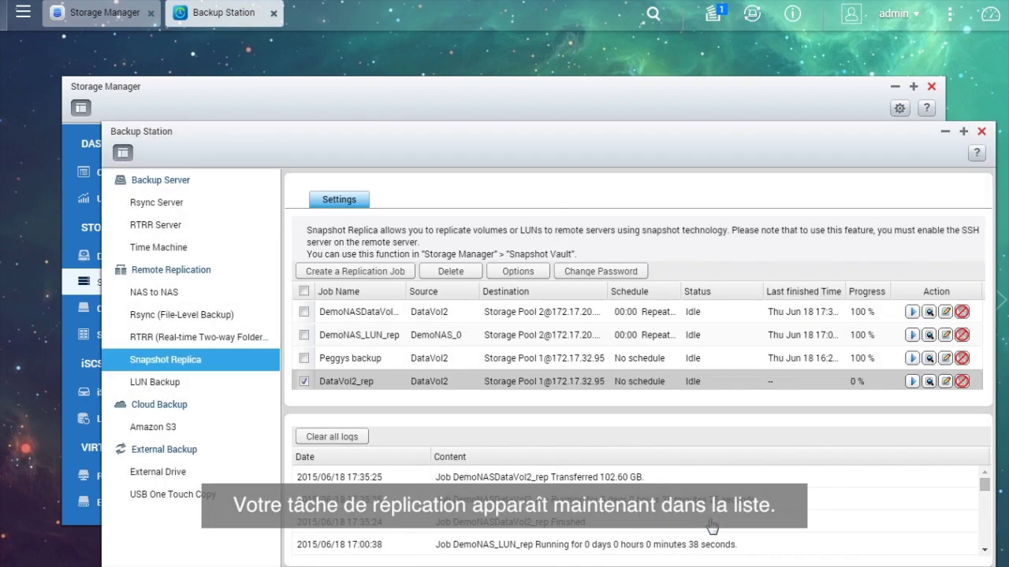
Start the DataVol2_rep replication job and close Backup Station.
{"action": "left_click", "coordinate": [911, 381]}
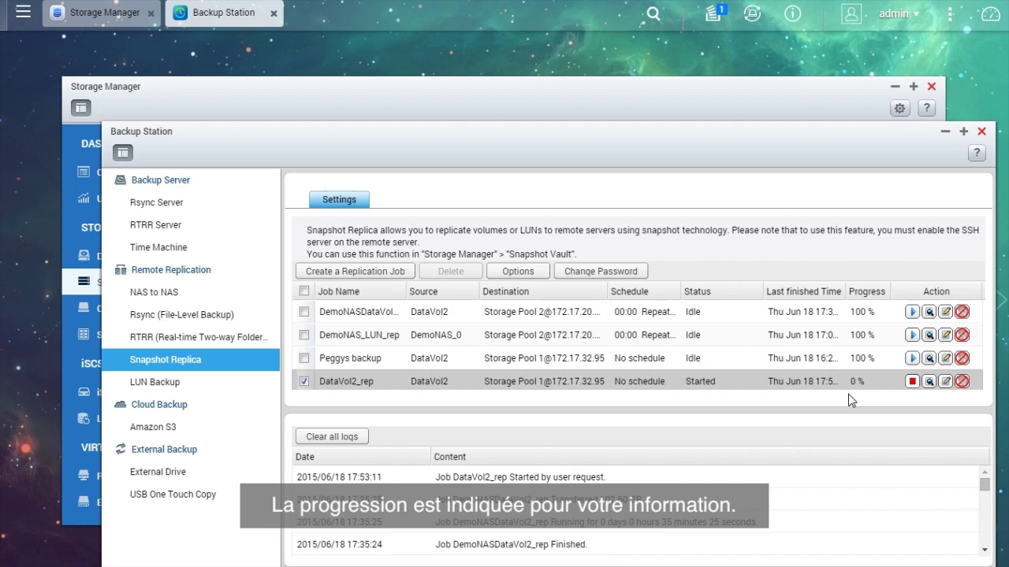
{"action": "left_click", "coordinate": [981, 132]}
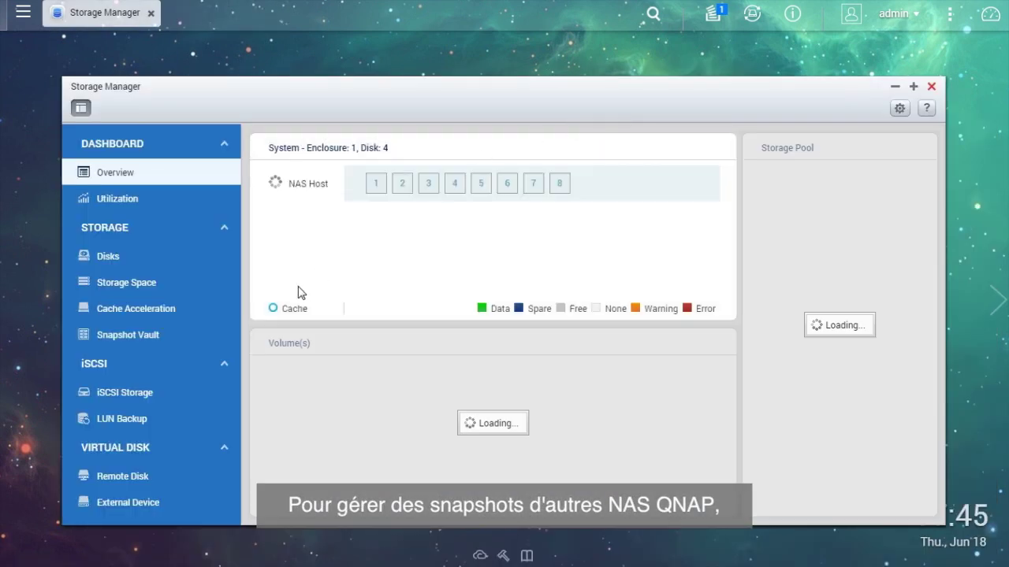
Show the snapshot list of the Sales-Replica entry in the Snapshot Vault.
{"action": "left_click", "coordinate": [201, 342]}
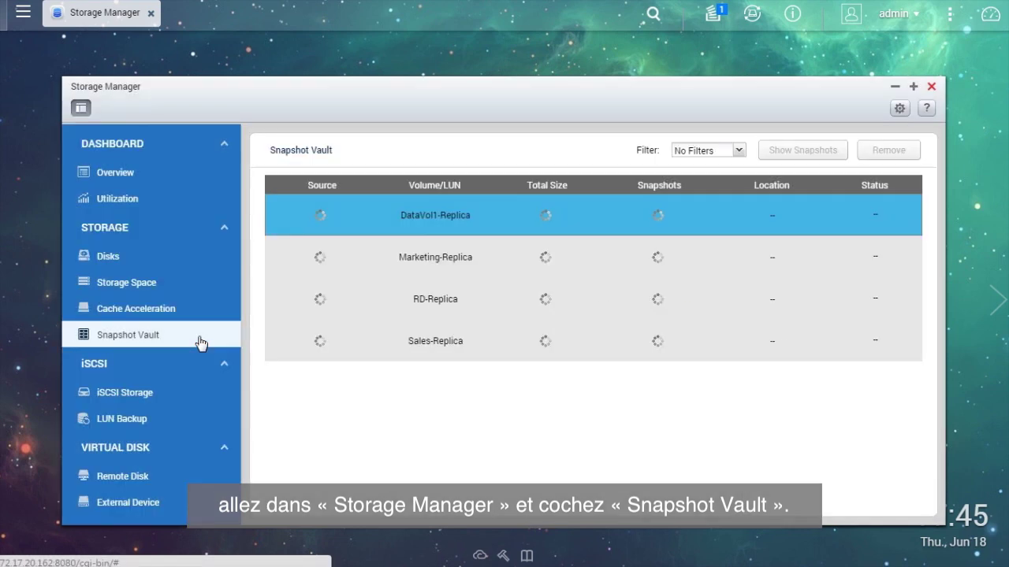
{"action": "left_click", "coordinate": [466, 342]}
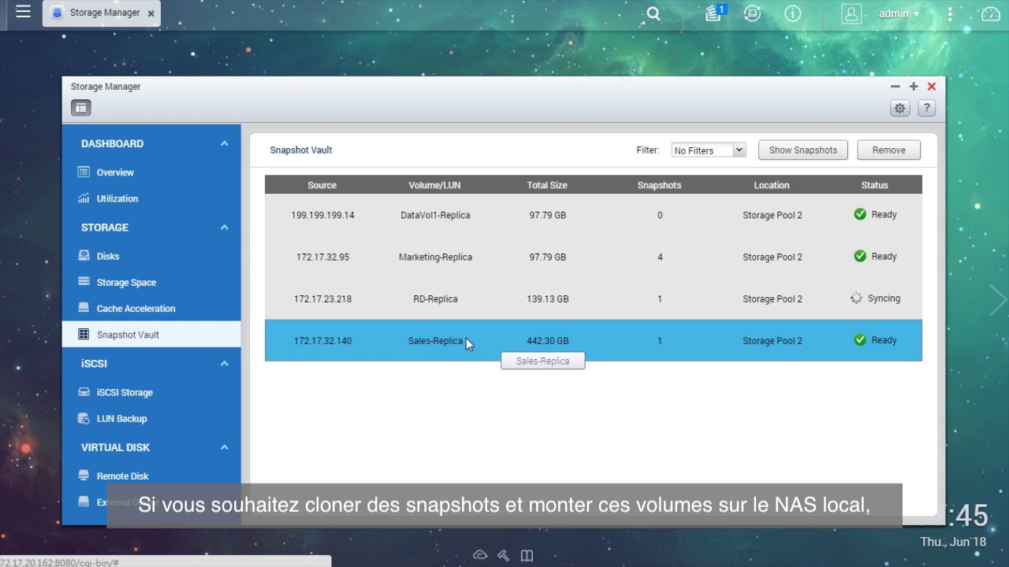
{"action": "left_click", "coordinate": [840, 156]}
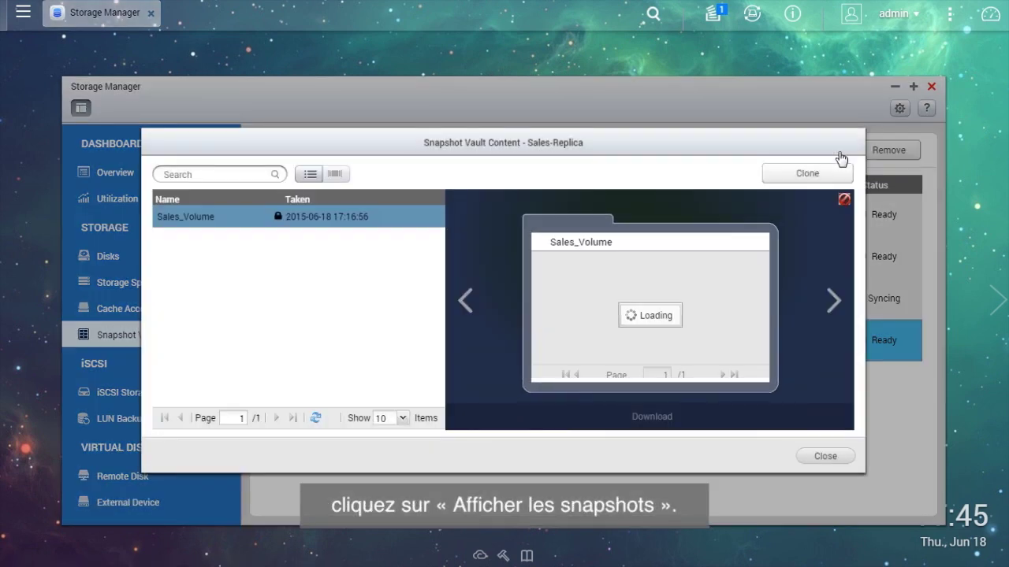
Clone the Sales_Volume snapshot's Sales folder into a new volume aliased Sales_Volume_c1.
{"action": "right_click", "coordinate": [635, 265]}
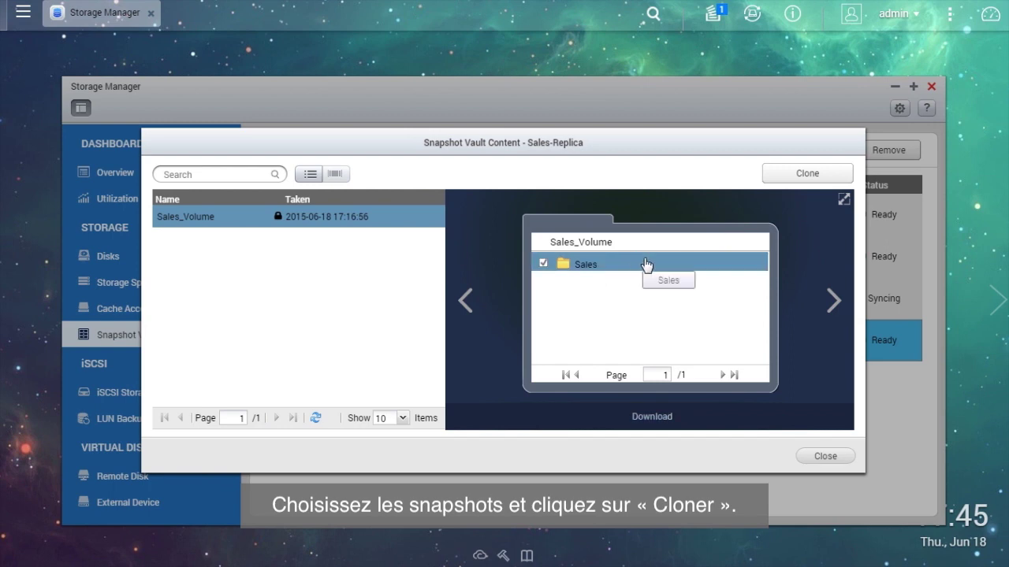
{"action": "left_click", "coordinate": [834, 180]}
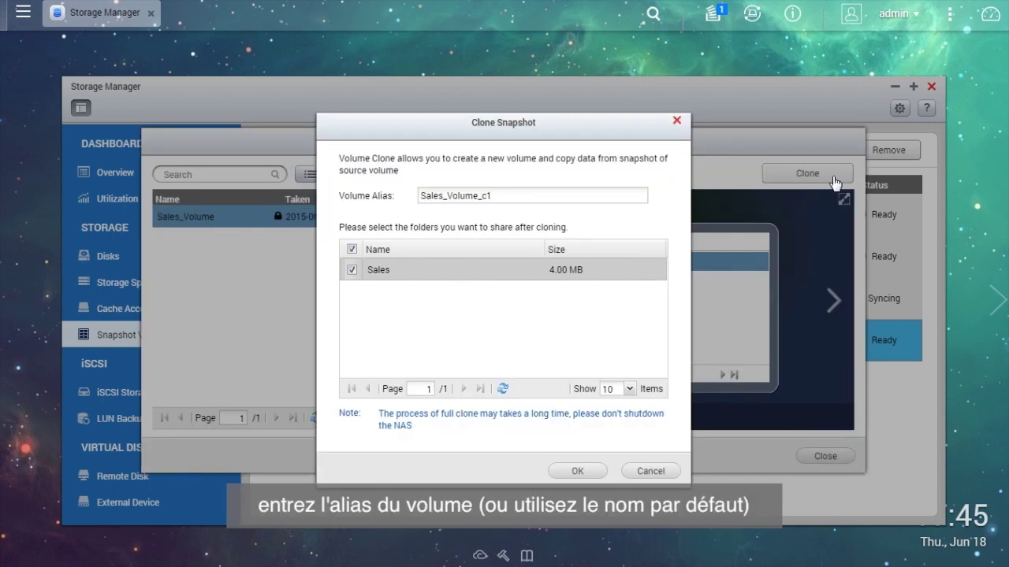
{"action": "left_click", "coordinate": [559, 194]}
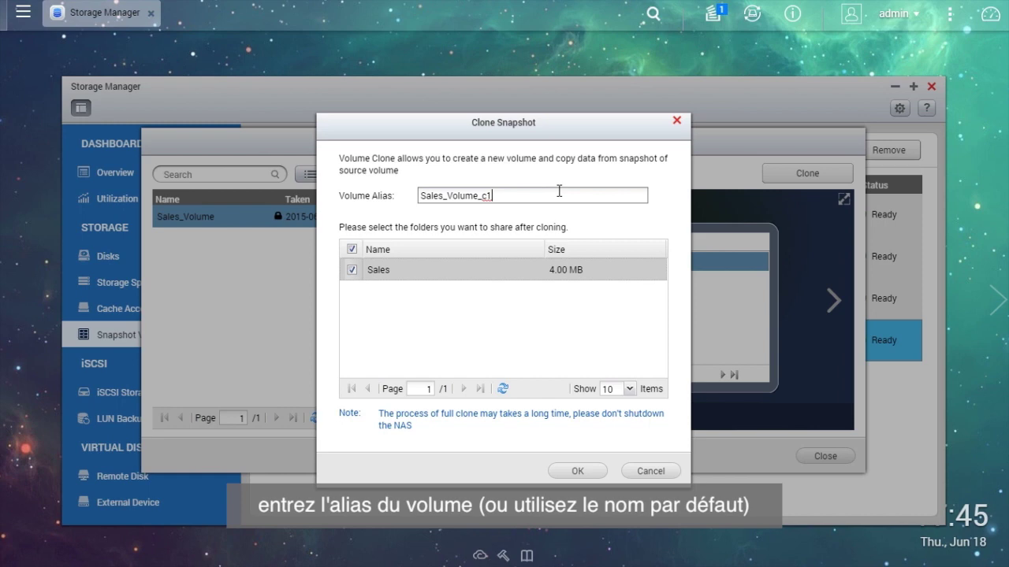
{"action": "left_click", "coordinate": [578, 471]}
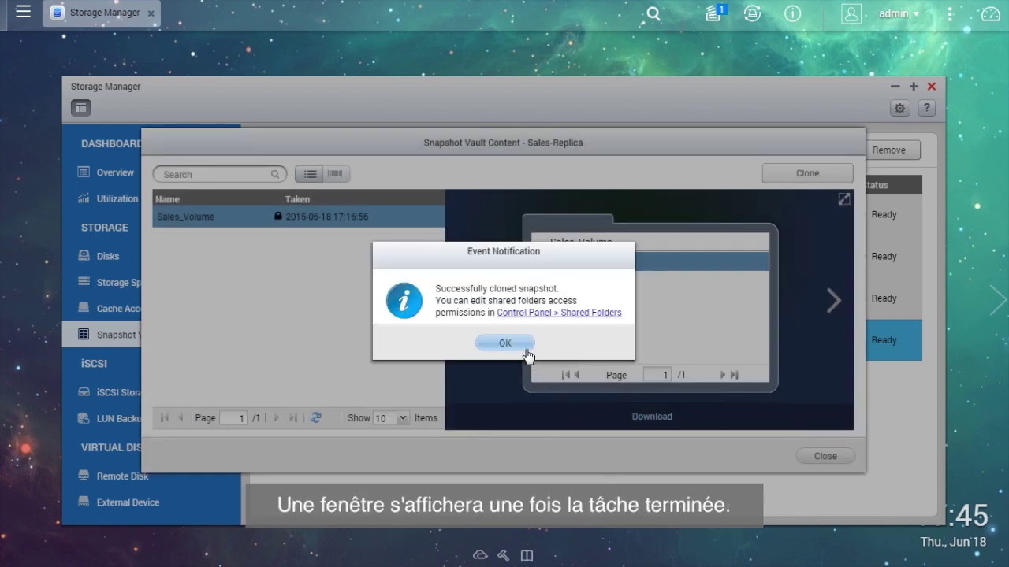
{"action": "left_click", "coordinate": [525, 349]}
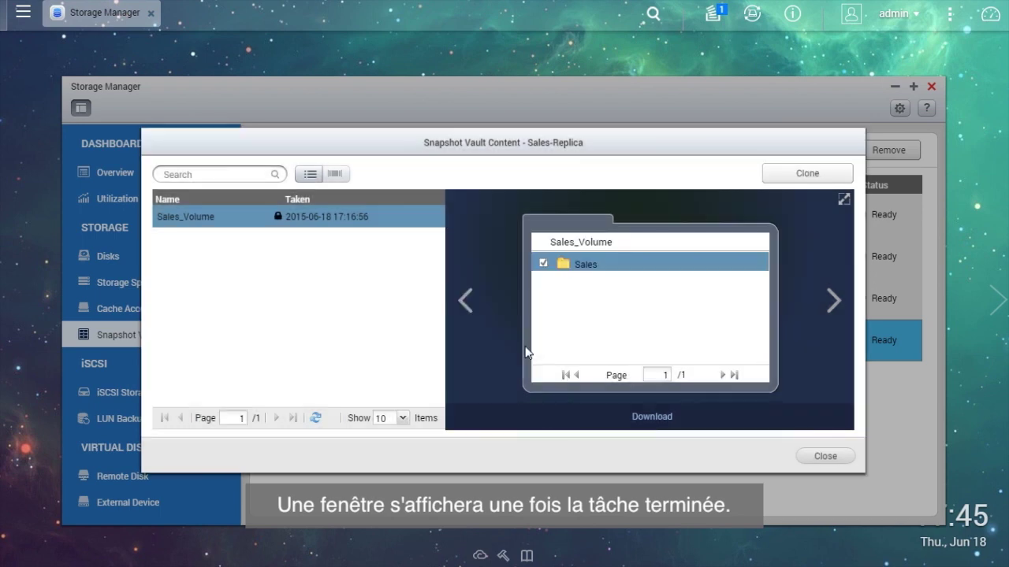
Confirm Sales_Volume_c1 appears under Storage Pool 2 in Storage Space.
{"action": "left_click", "coordinate": [846, 457]}
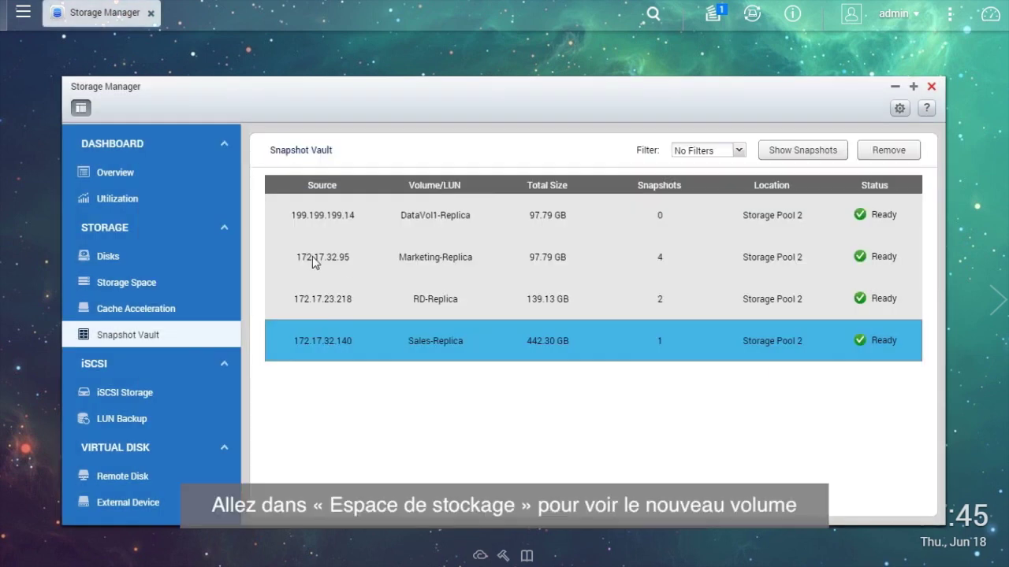
{"action": "left_click", "coordinate": [174, 282]}
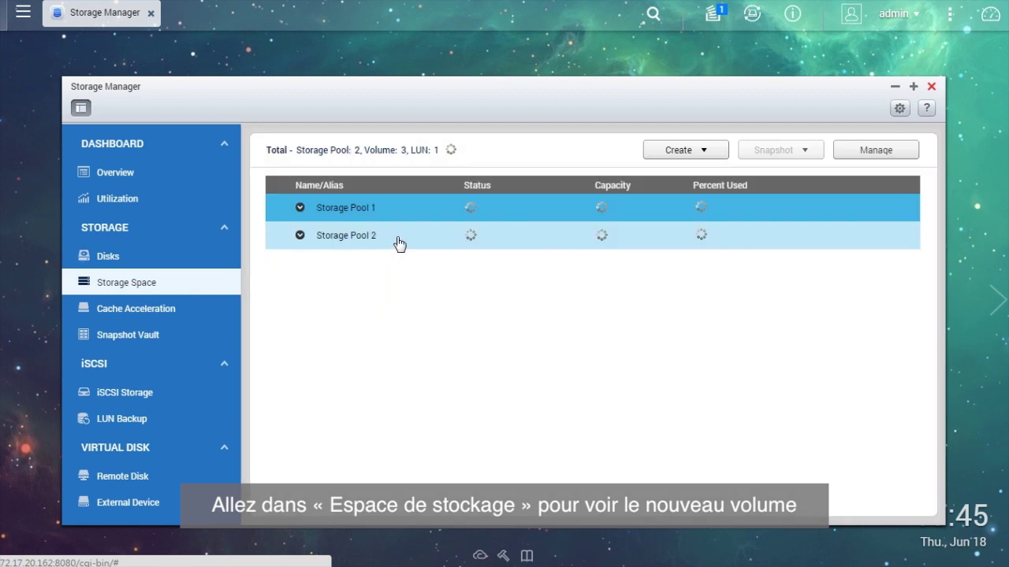
{"action": "left_click", "coordinate": [399, 243]}
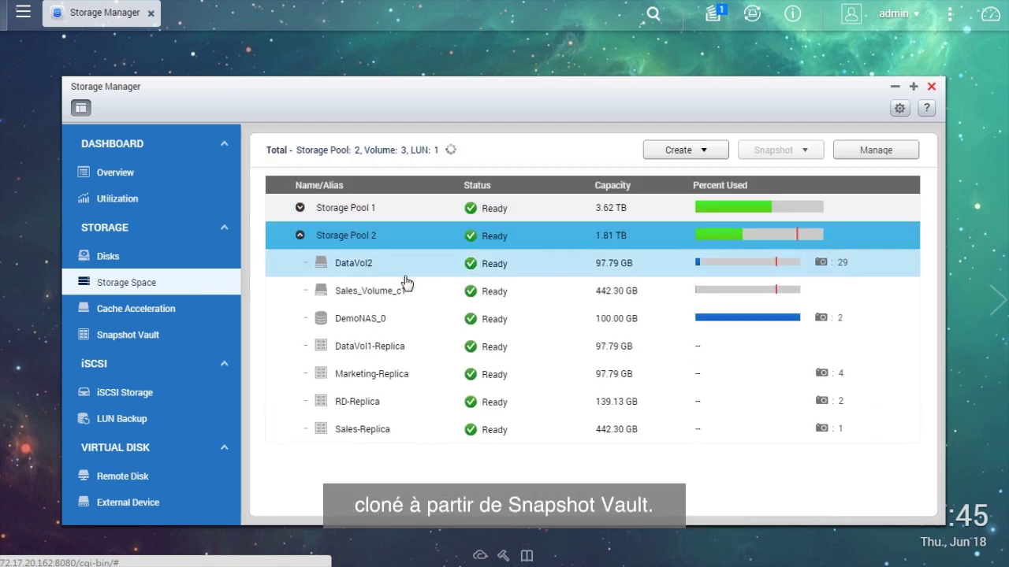